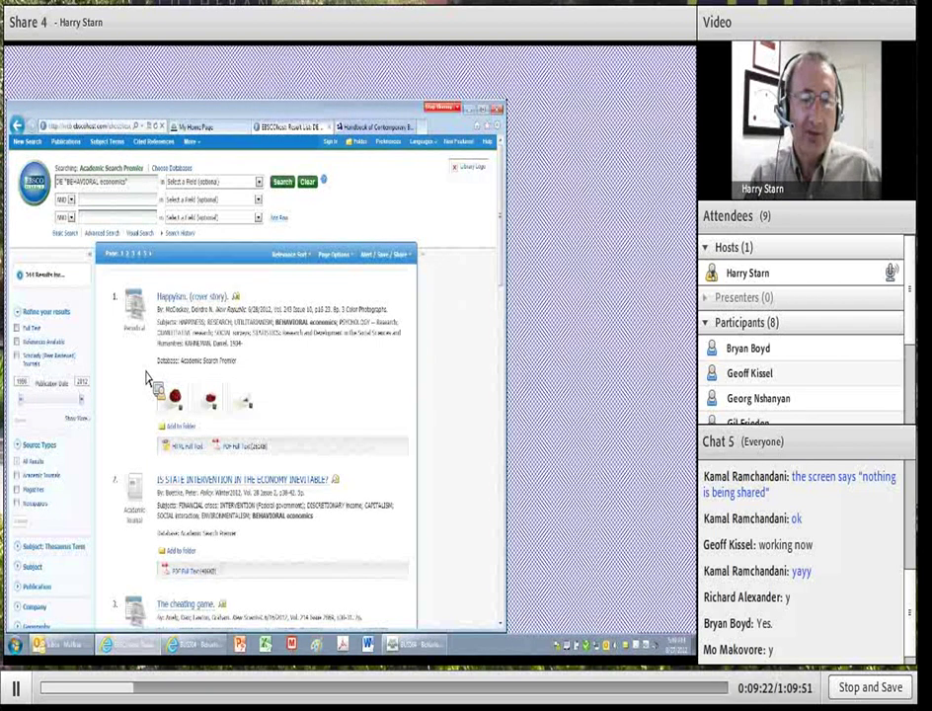
# Narrow the "BEHAVIORAL economics" subject search by adding "stock market" as a second AND term.
pyautogui.scroll(-2, 146, 378)
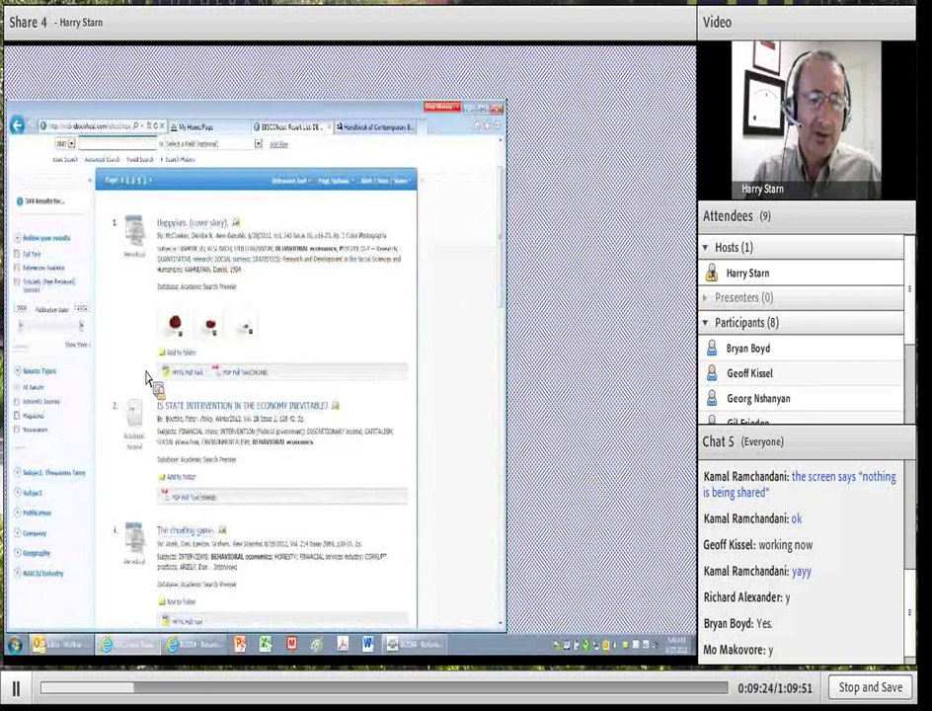
pyautogui.scroll(-4, 147, 378)
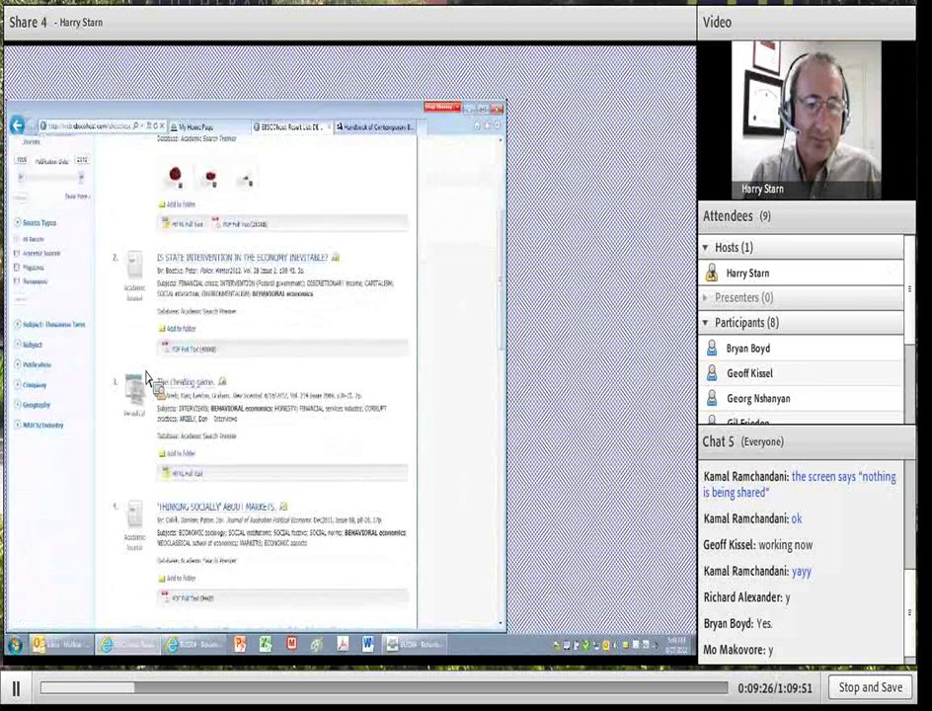
pyautogui.scroll(-4, 147, 378)
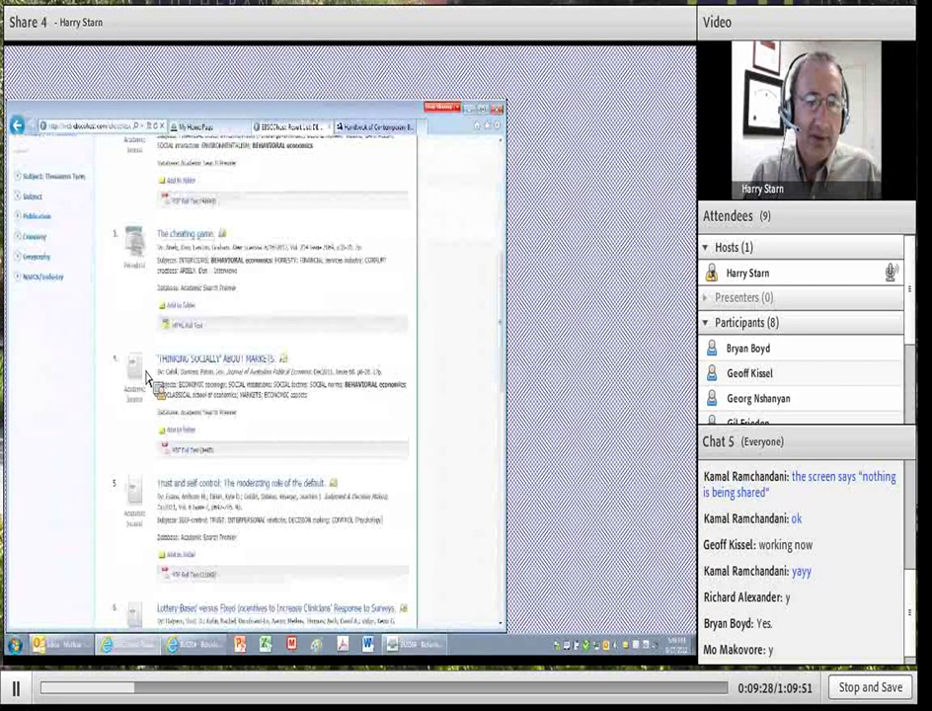
pyautogui.scroll(-4, 257, 373)
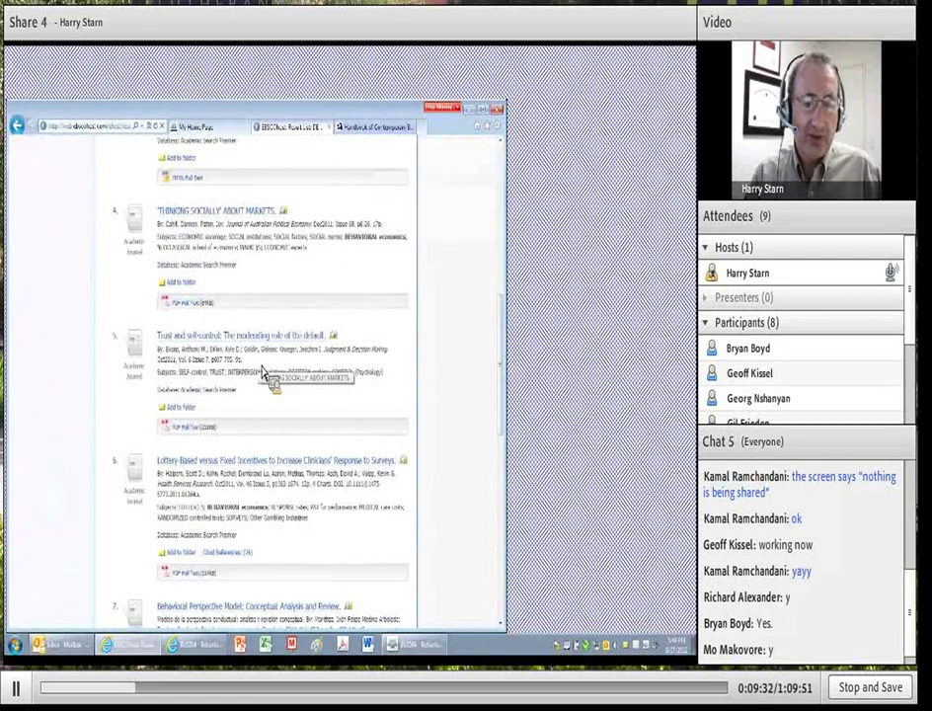
pyautogui.moveTo(262, 370); pyautogui.dragTo(90, 210)
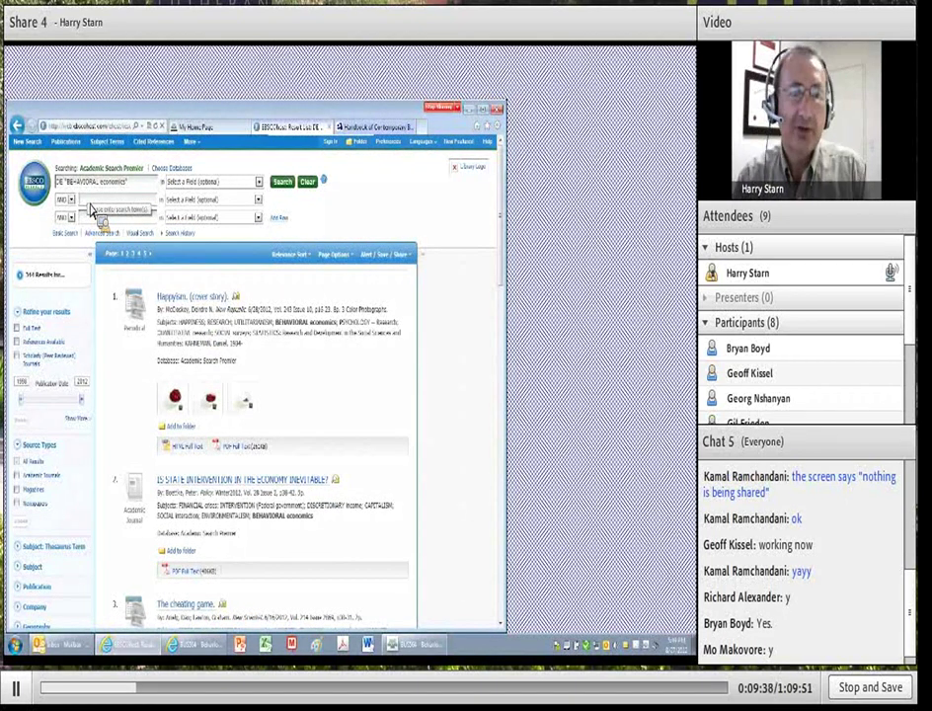
pyautogui.moveTo(90, 211); pyautogui.dragTo(90, 209)
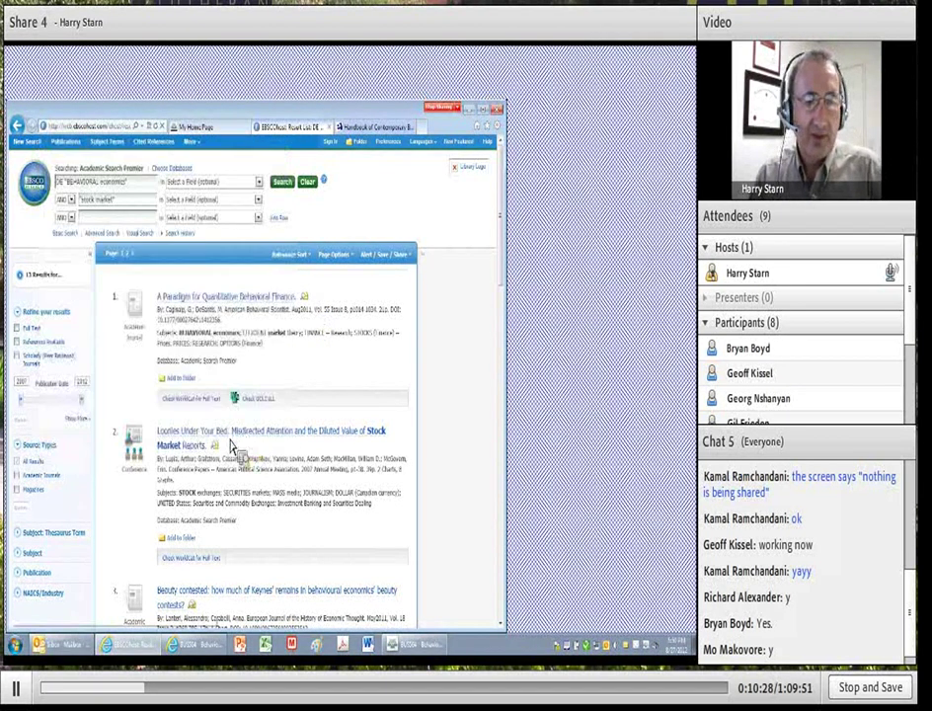
# Preview the record details of "Loonies Under Your Bed" and look over the first few search results.
pyautogui.moveTo(222, 452)
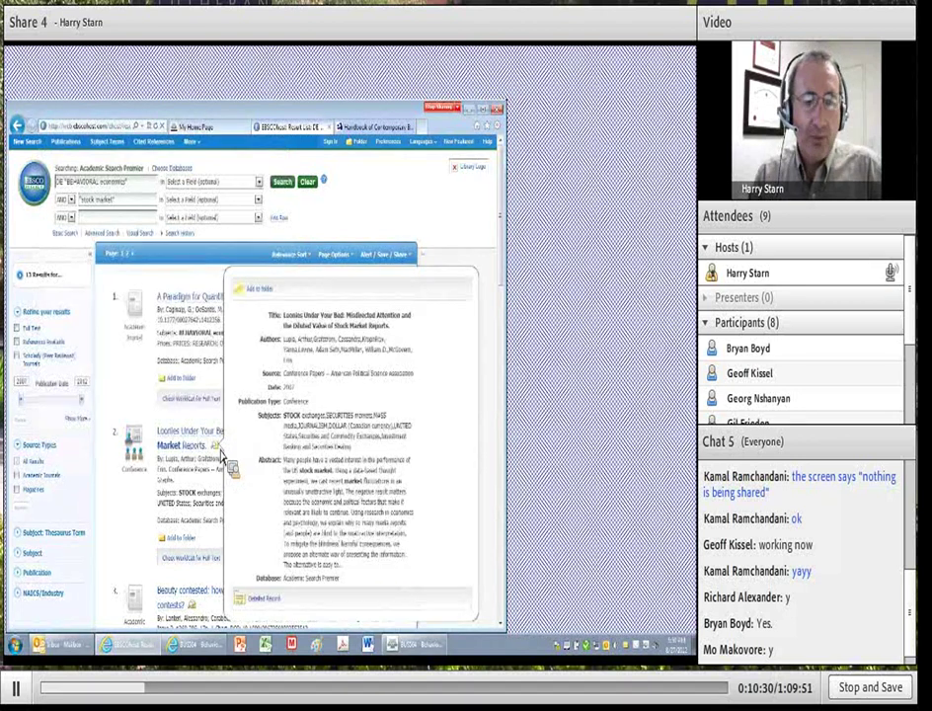
pyautogui.scroll(-2, 220, 494)
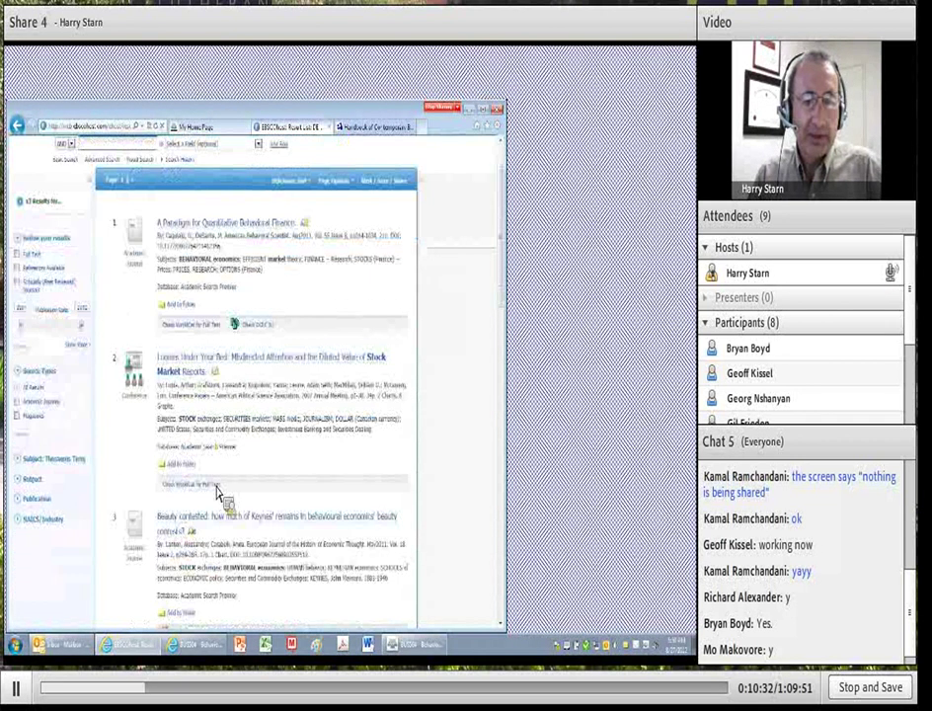
pyautogui.scroll(-2, 222, 497)
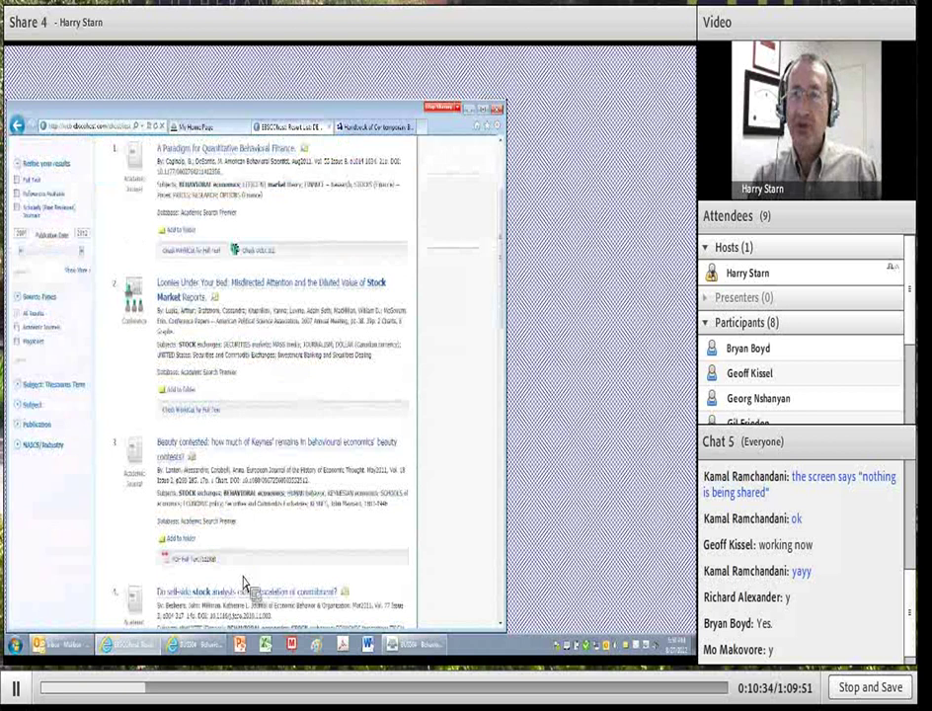
pyautogui.scroll(3, 244, 580)
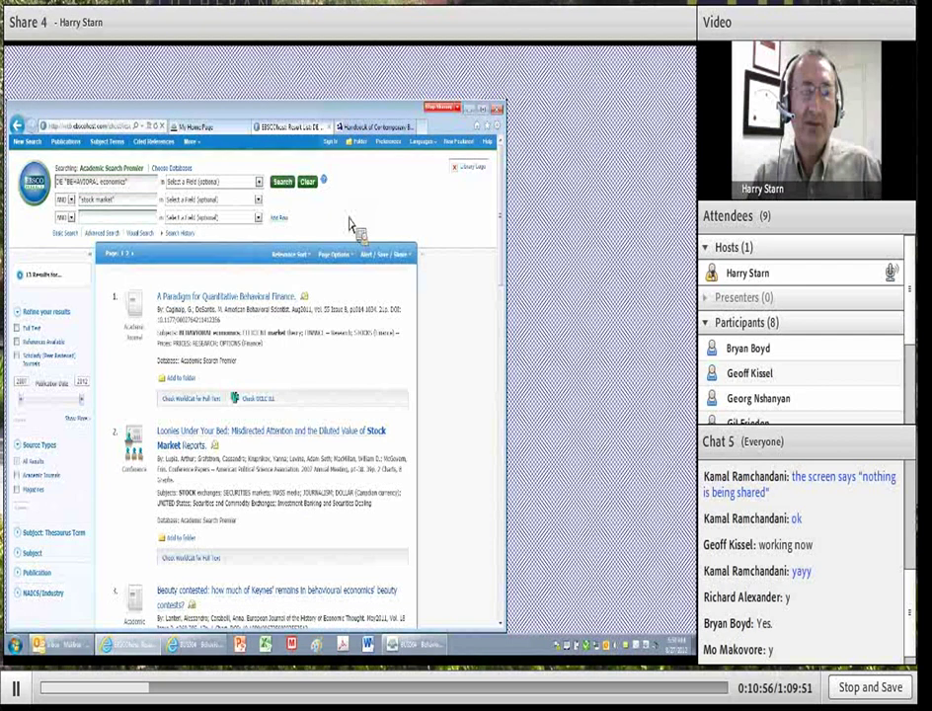
# Open the form for creating a new personal EBSCOhost account and examine its fields and secret question choices.
pyautogui.click(331, 144)
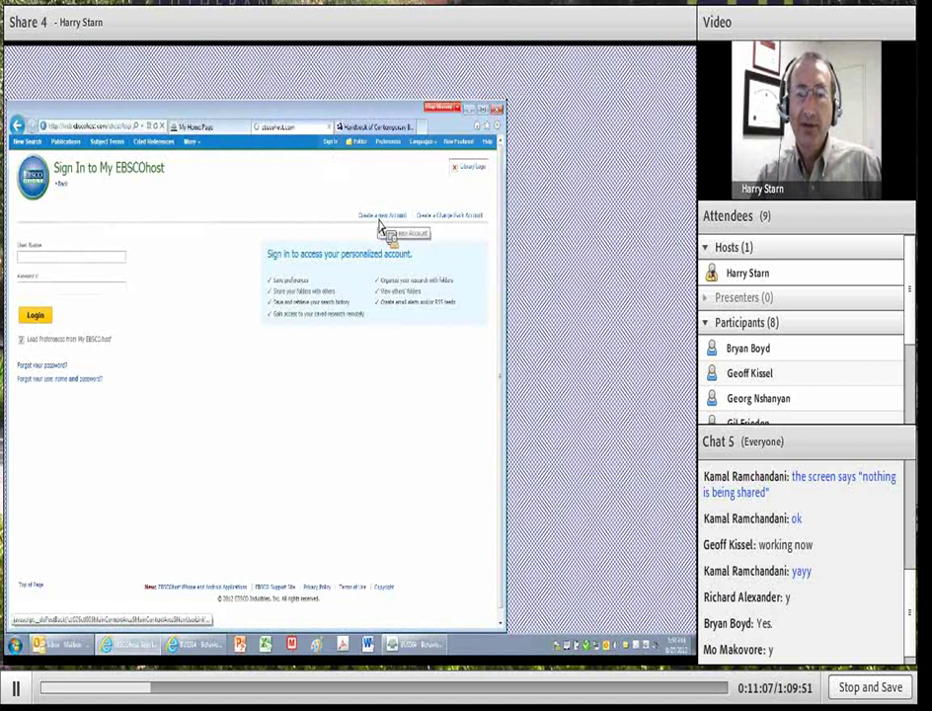
pyautogui.click(377, 225)
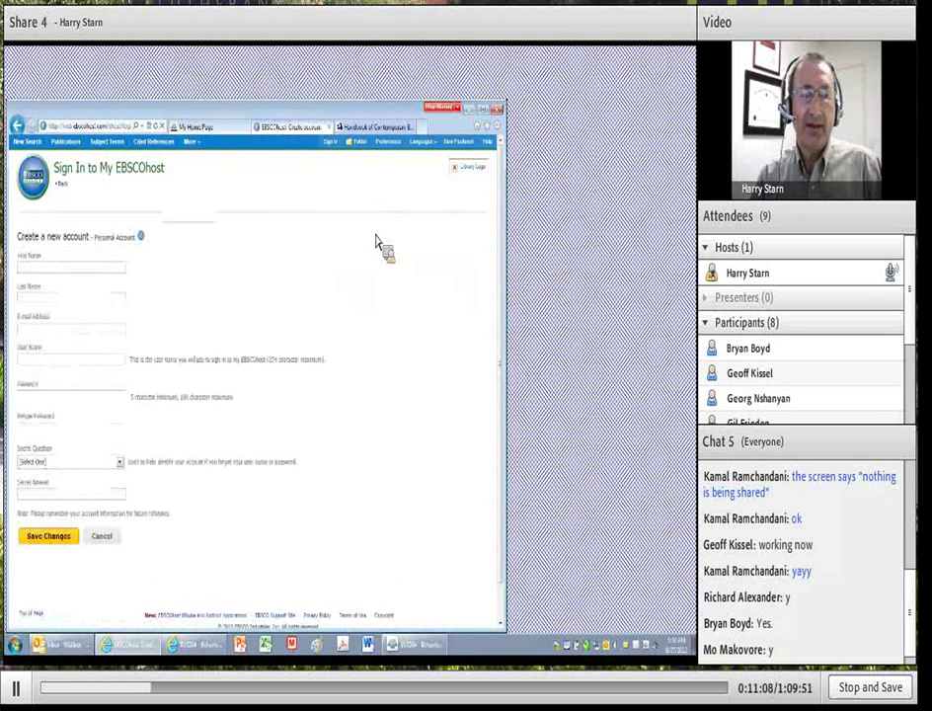
pyautogui.scroll(-1, 297, 256)
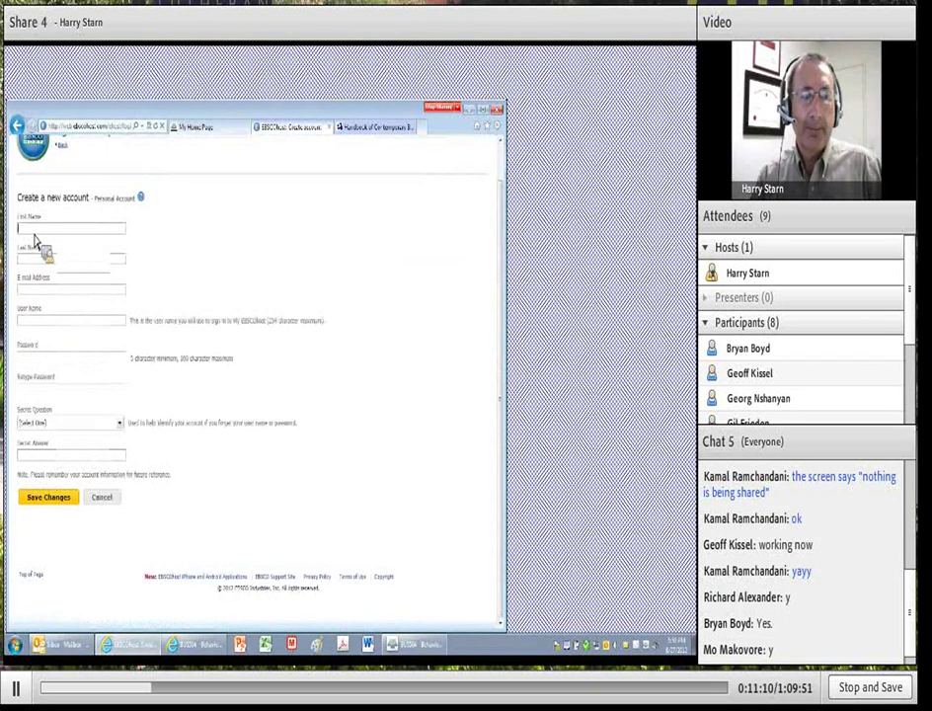
pyautogui.click(39, 323)
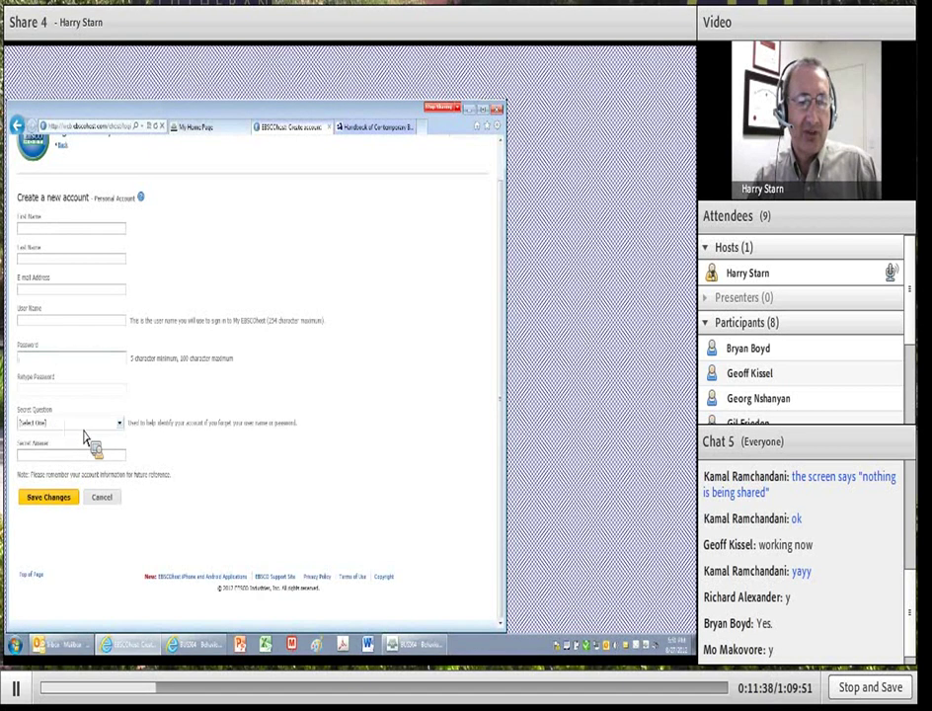
pyautogui.click(120, 424)
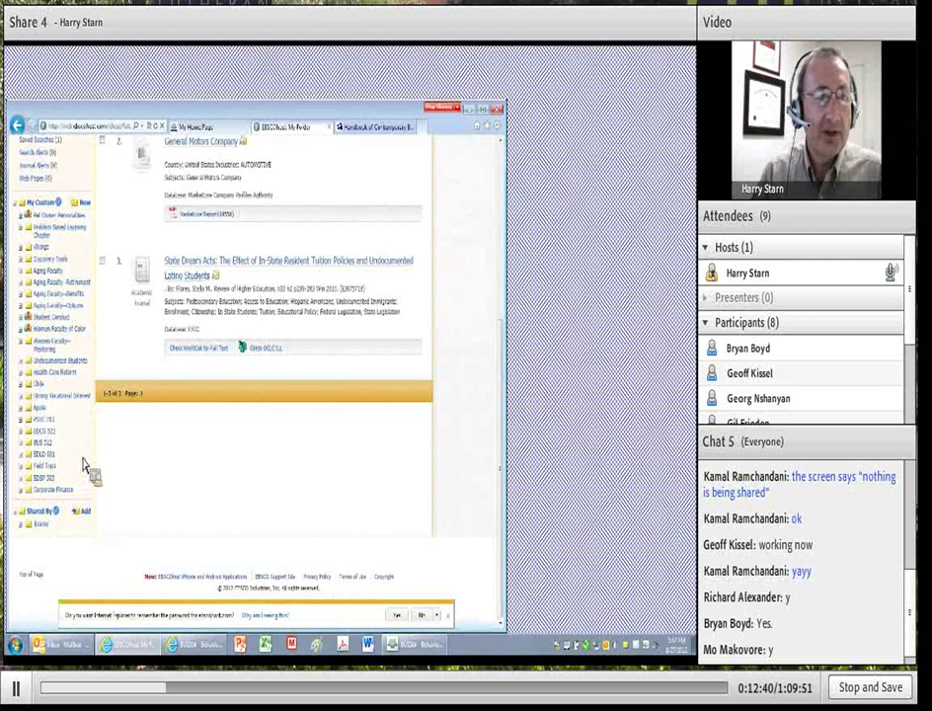
# Create a new custom folder named Behavioral Finance and find it in the custom folder list.
pyautogui.click(86, 205)
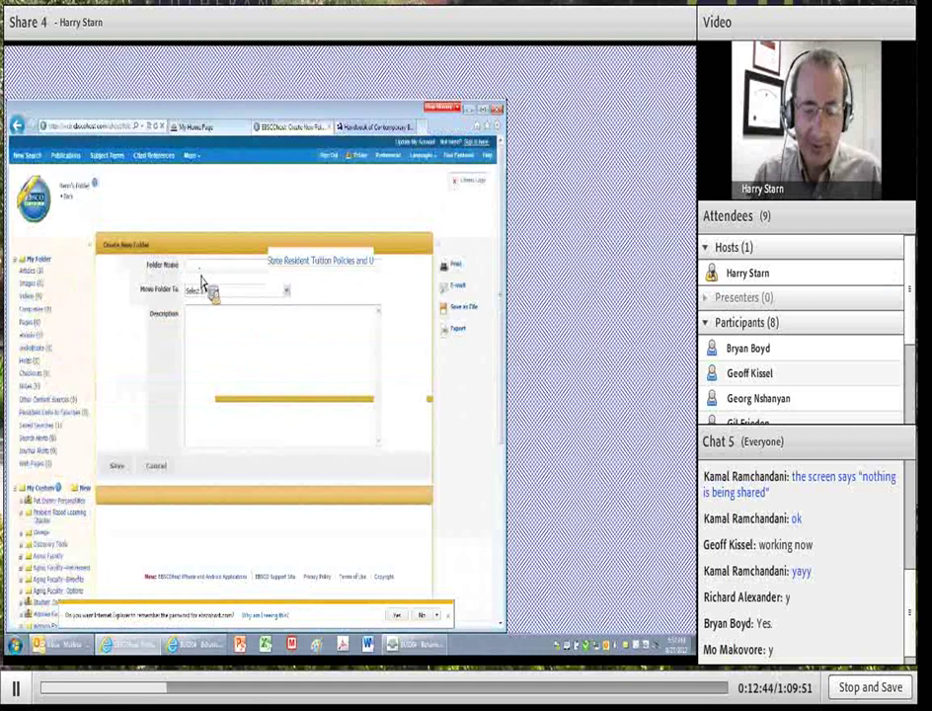
pyautogui.write('Befo')
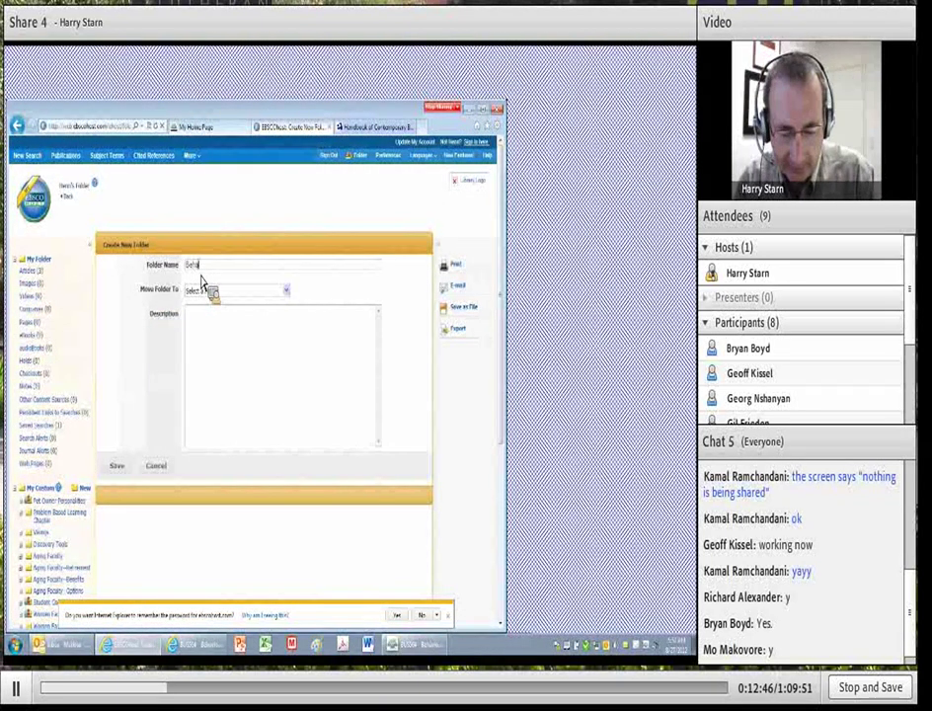
pyautogui.write('vioral')
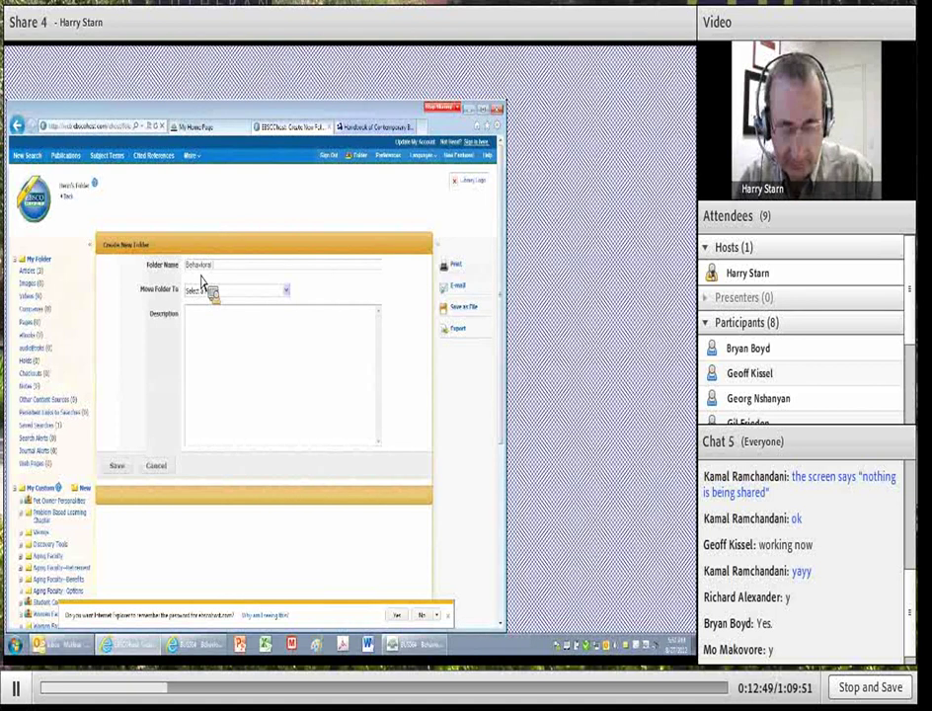
pyautogui.write(' Finance')
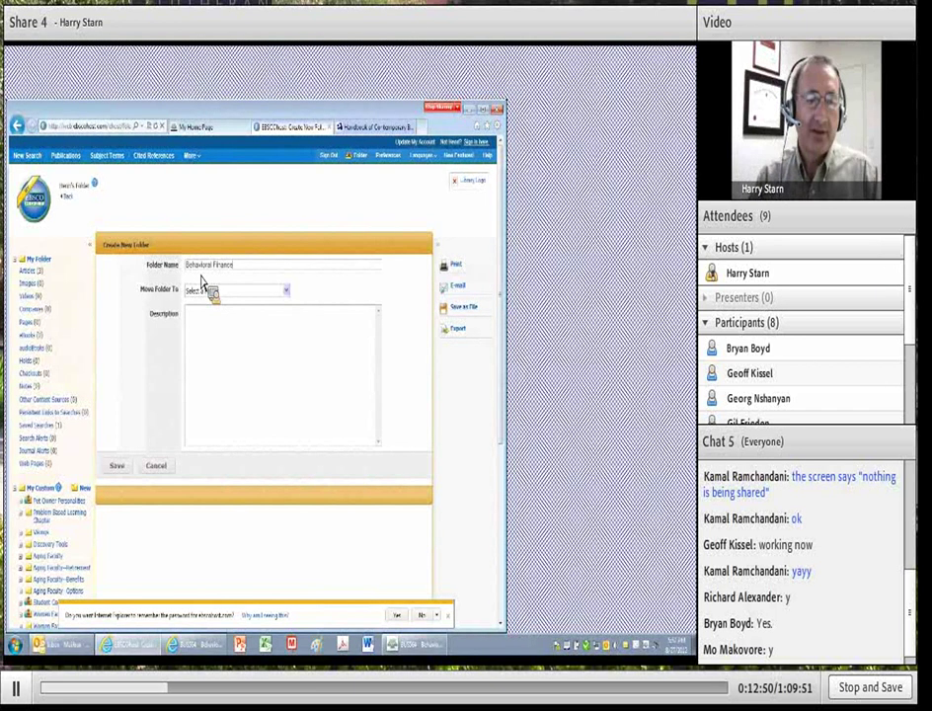
pyautogui.click(118, 467)
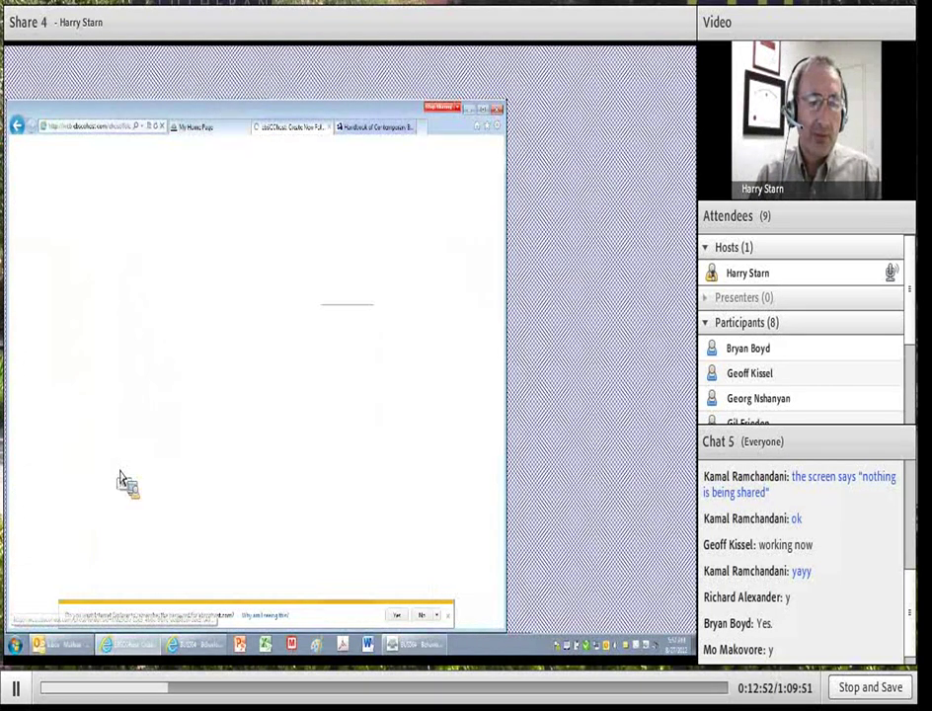
pyautogui.scroll(-5, 119, 481)
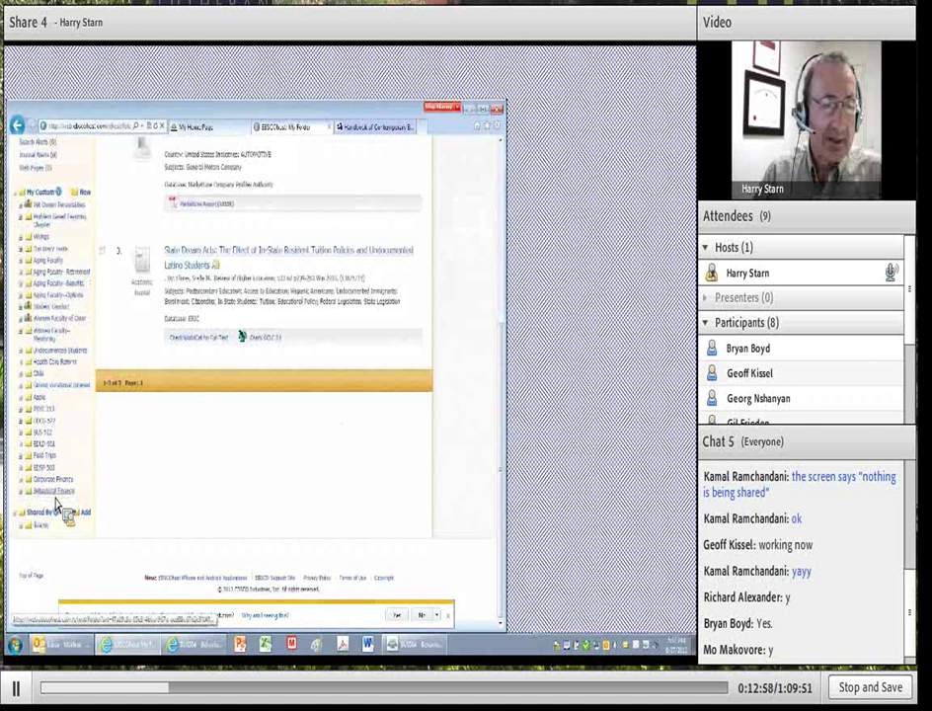
# Return to the search results and add "A Paradigm for Quantitative Behavioral Finance" to the Behavioral Finance folder.
pyautogui.scroll(3, 235, 501)
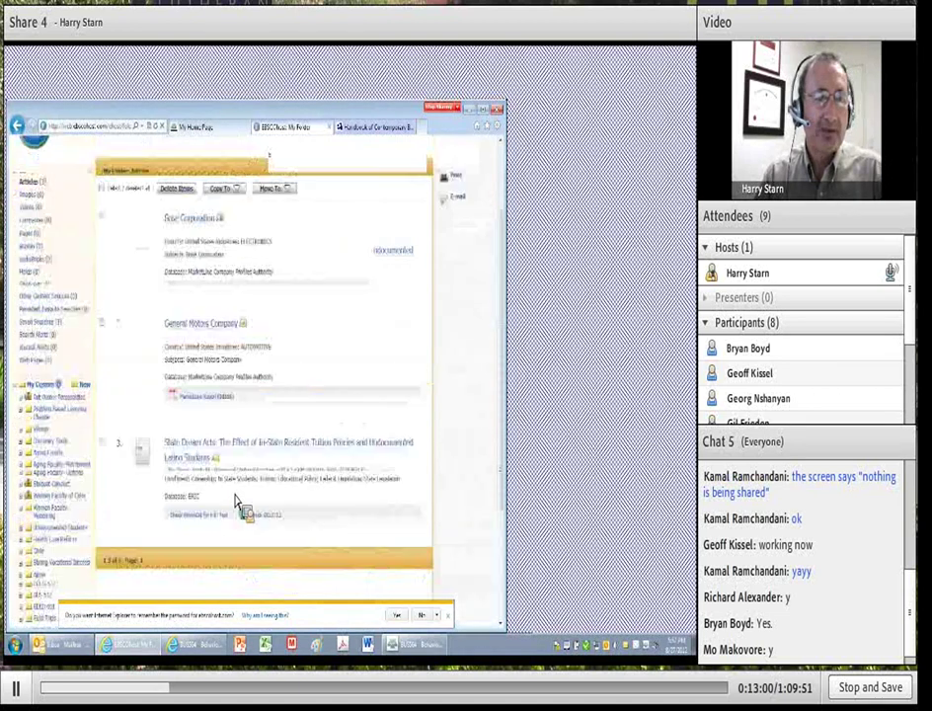
pyautogui.scroll(3, 236, 501)
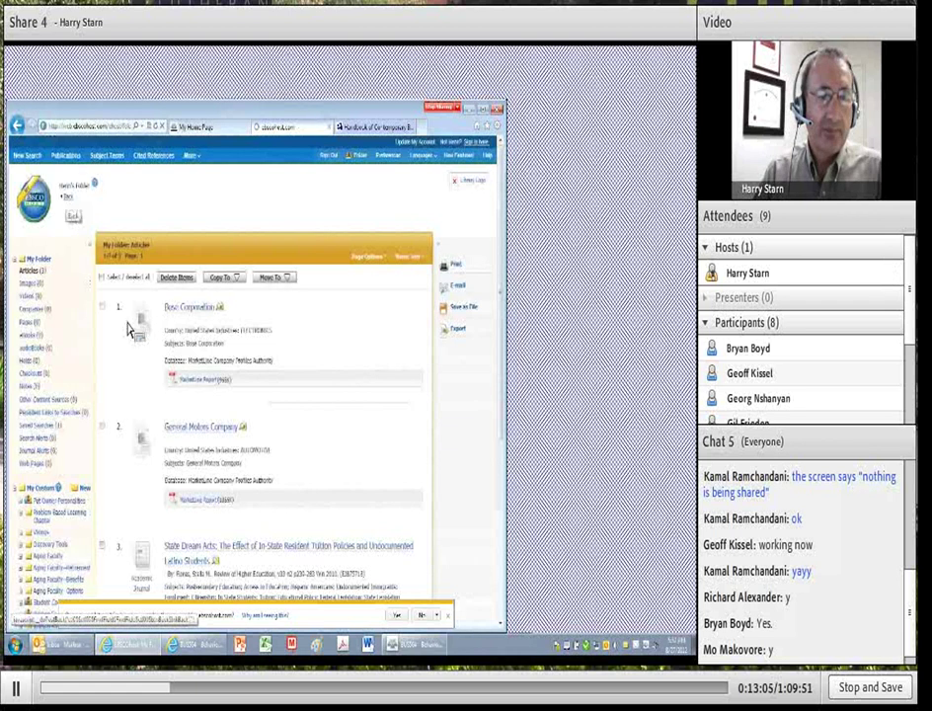
pyautogui.hotkey('alt', 'Left')
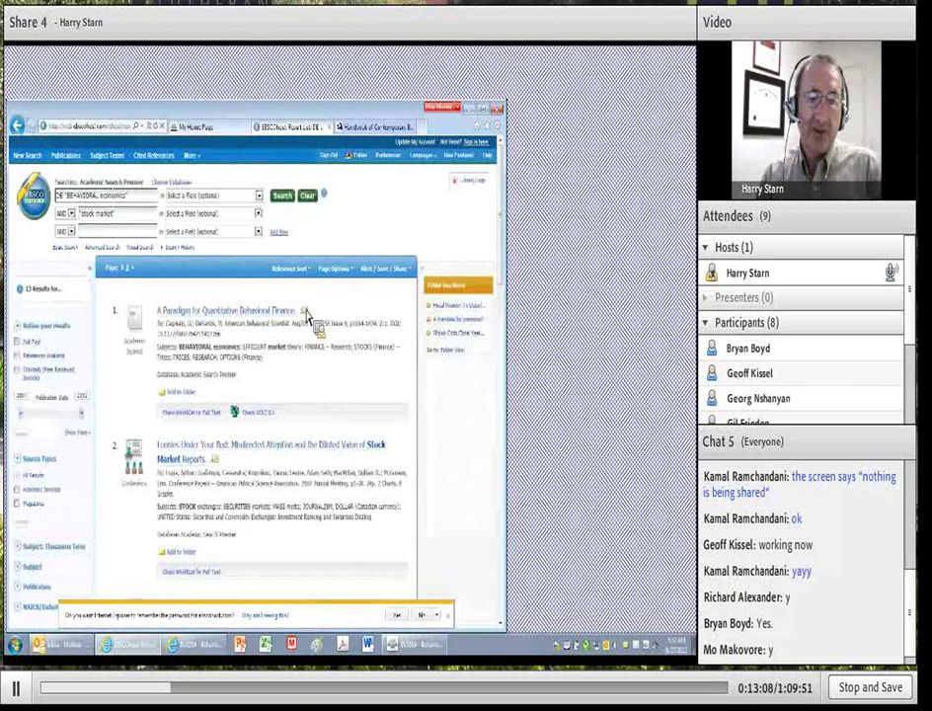
pyautogui.moveTo(309, 316)
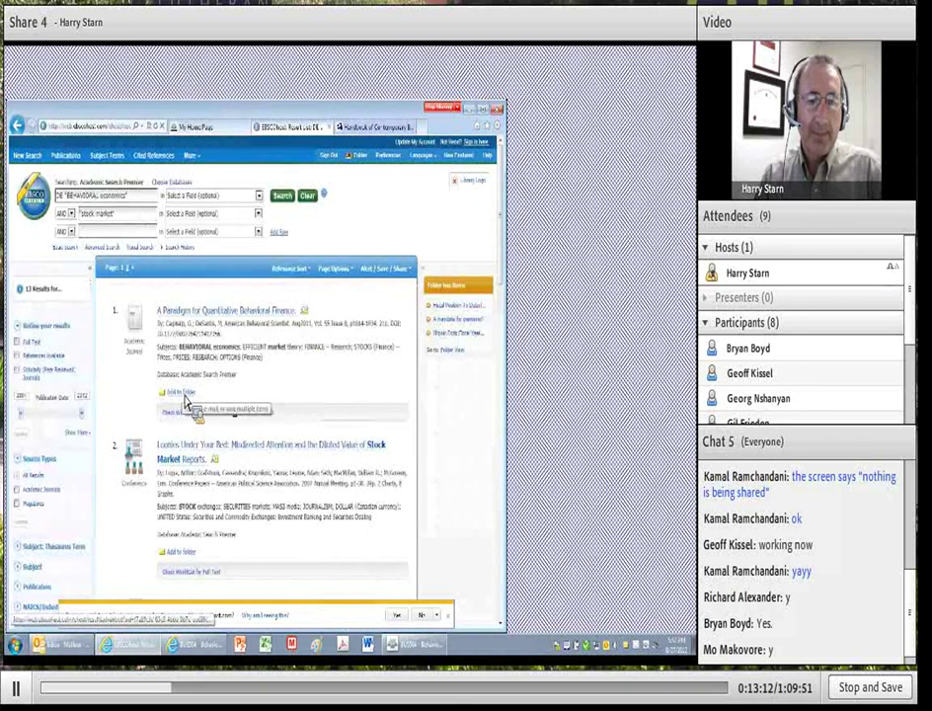
pyautogui.moveTo(186, 397)
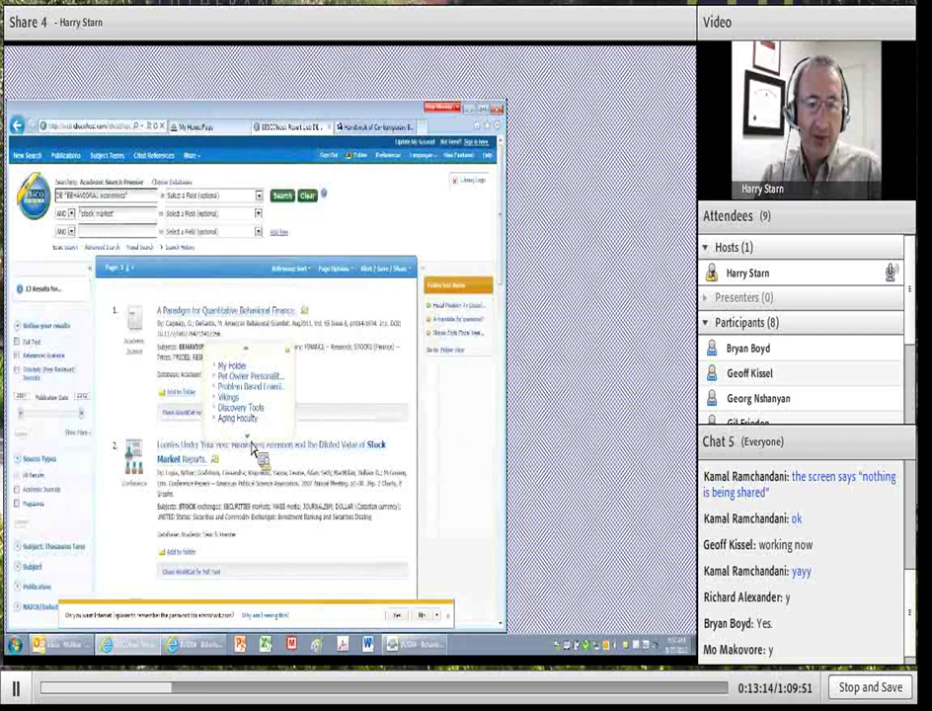
pyautogui.moveTo(247, 436)
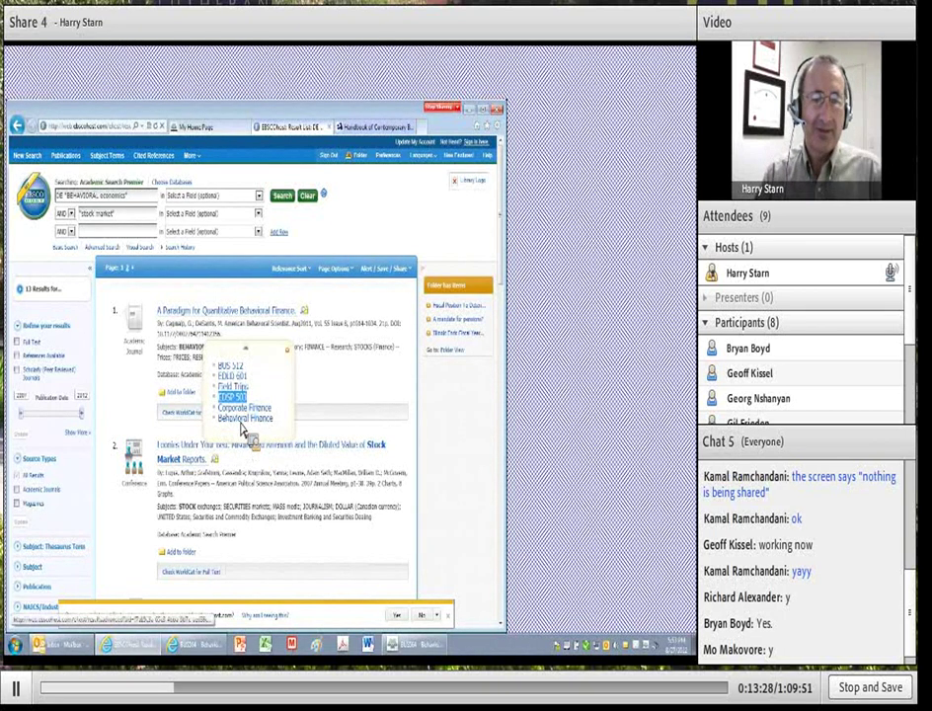
pyautogui.click(243, 419)
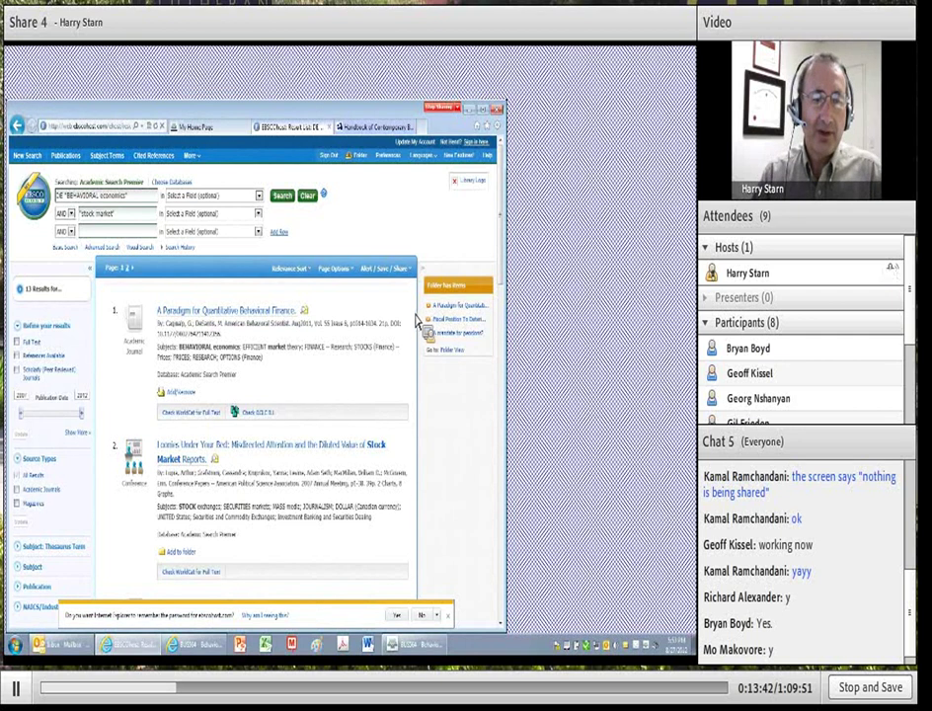
# Add the second result, "Loonies Under Your Bed", to a folder.
pyautogui.scroll(-2, 426, 277)
pyautogui.scroll(-2, 321, 381)
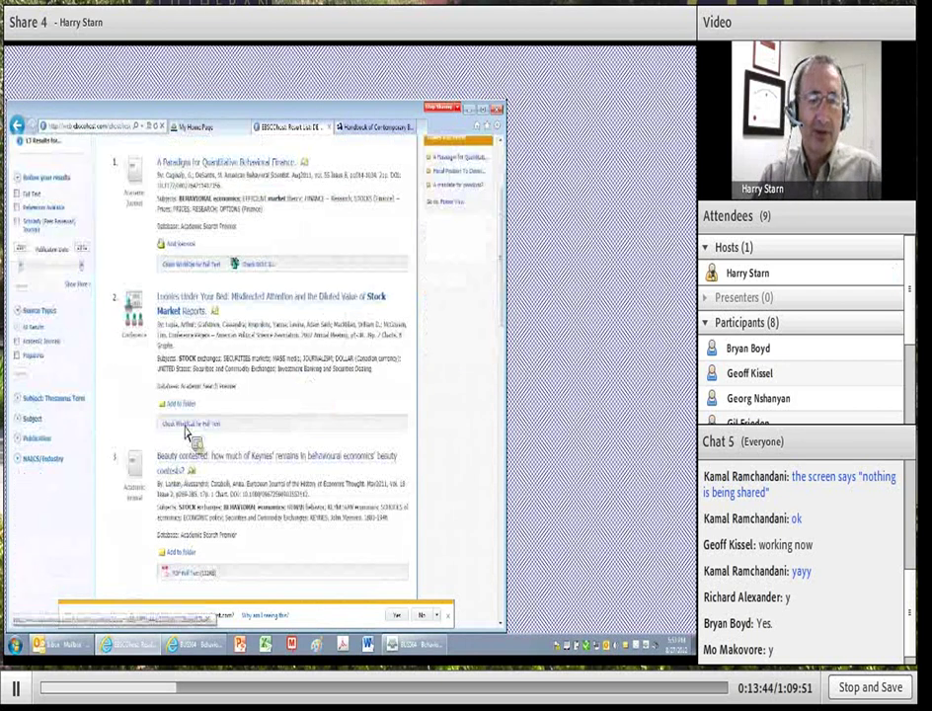
pyautogui.moveTo(181, 415); pyautogui.dragTo(235, 440)
# Look through the third to eighth results and examine which full-text formats each article offers.
pyautogui.scroll(-4, 235, 441)
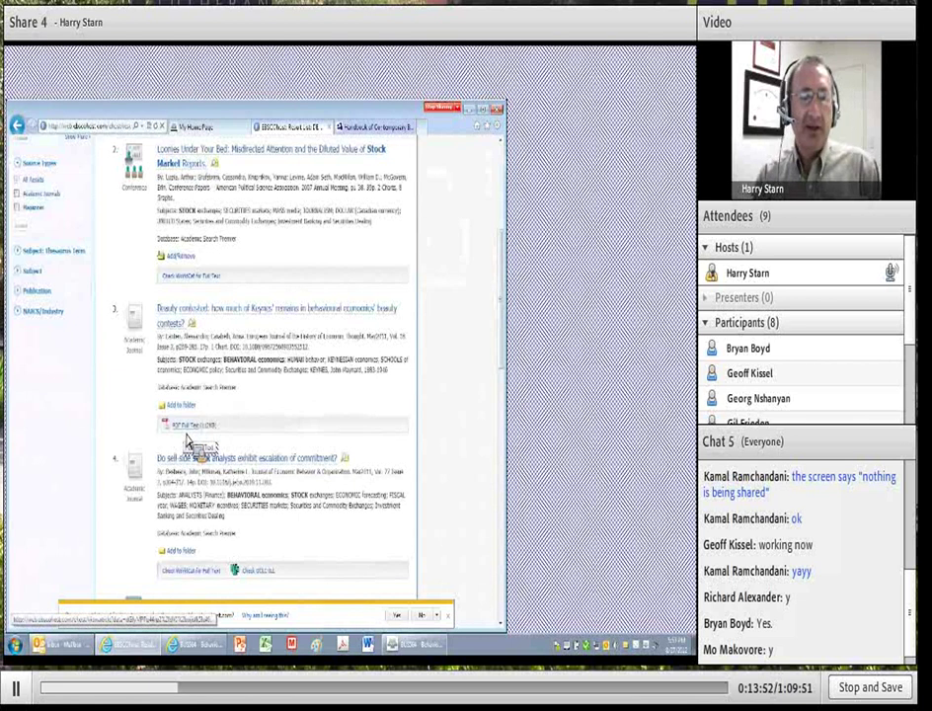
pyautogui.scroll(-2, 246, 355)
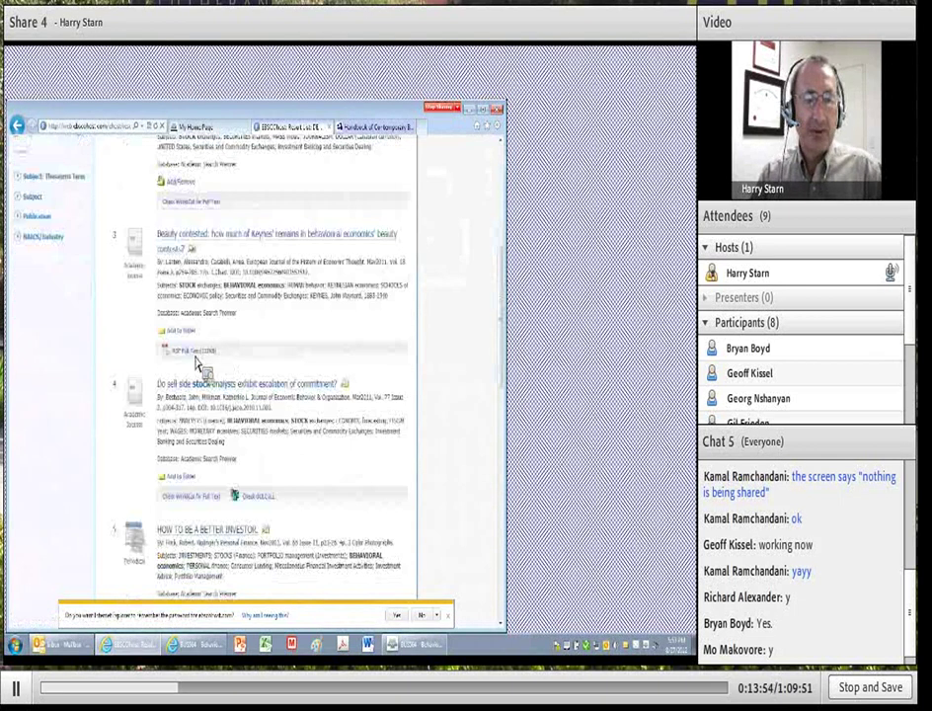
pyautogui.scroll(-2, 178, 365)
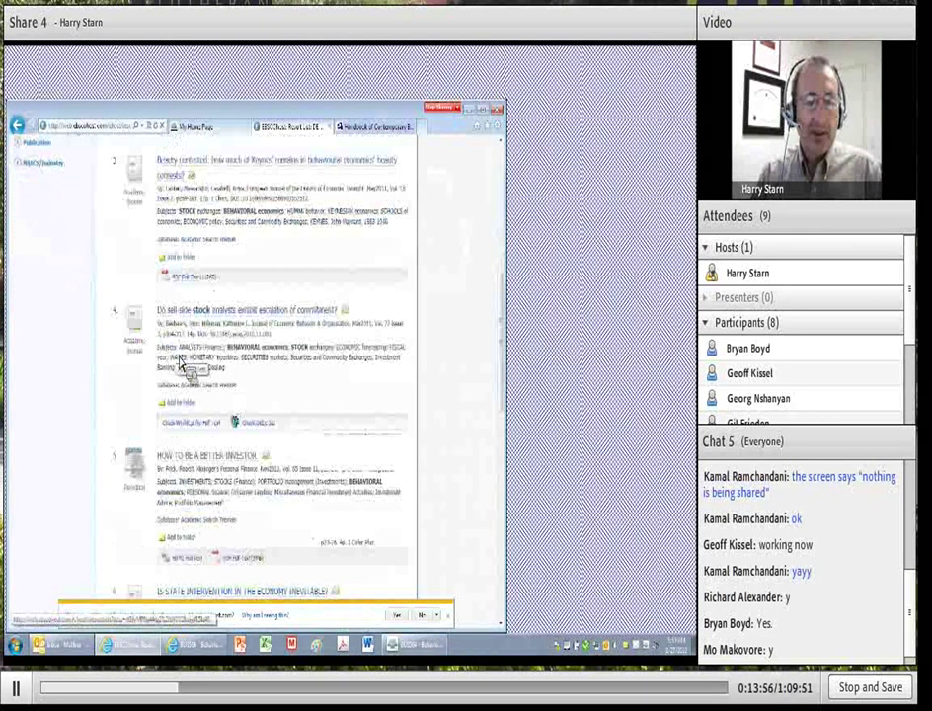
pyautogui.scroll(-4, 188, 368)
pyautogui.scroll(-2, 233, 423)
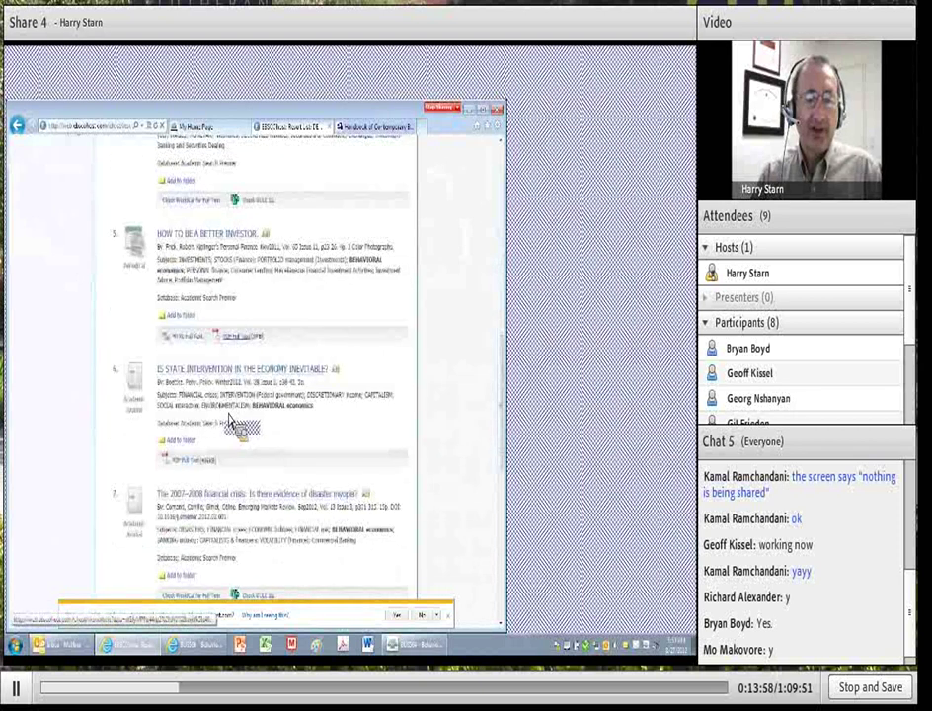
pyautogui.scroll(-2, 232, 421)
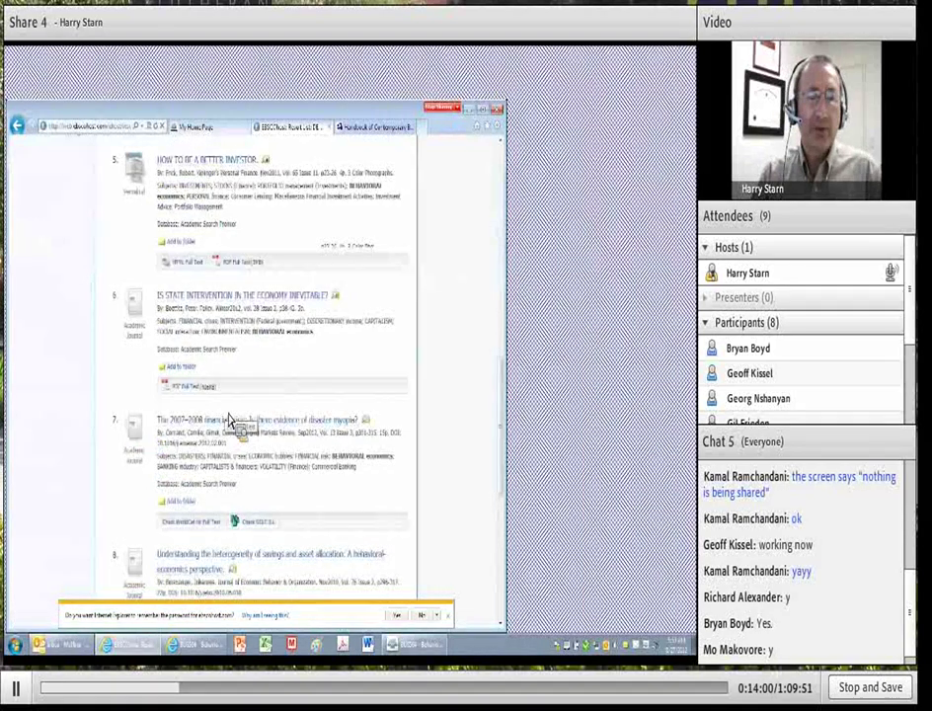
pyautogui.scroll(4, 230, 421)
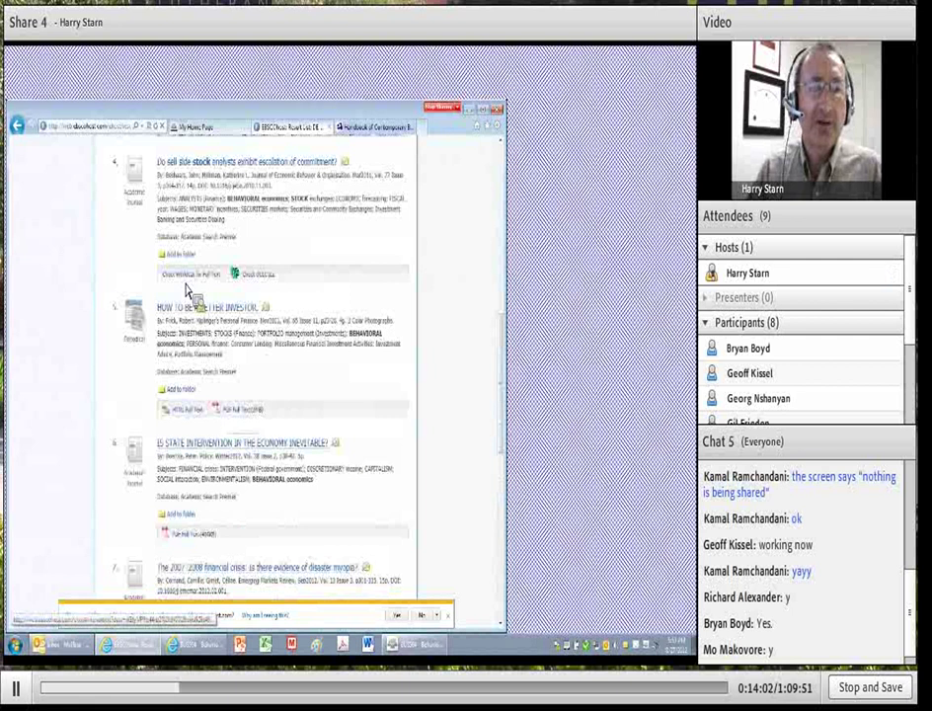
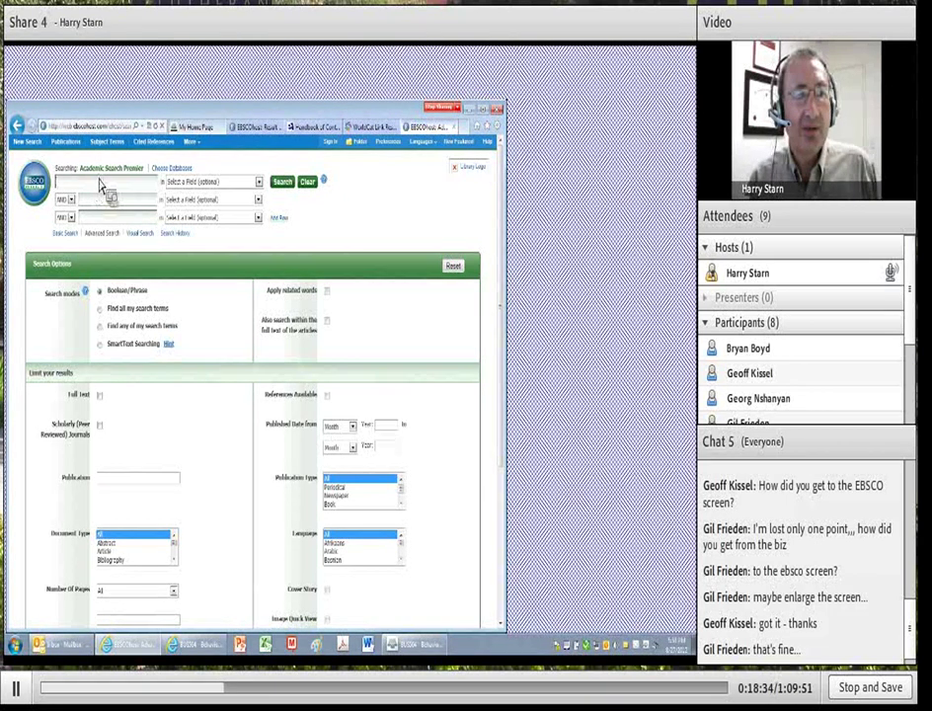
# Look through the five results on single mothers and financial planning, checking article subjects and full-text formats.
pyautogui.click(111, 153)
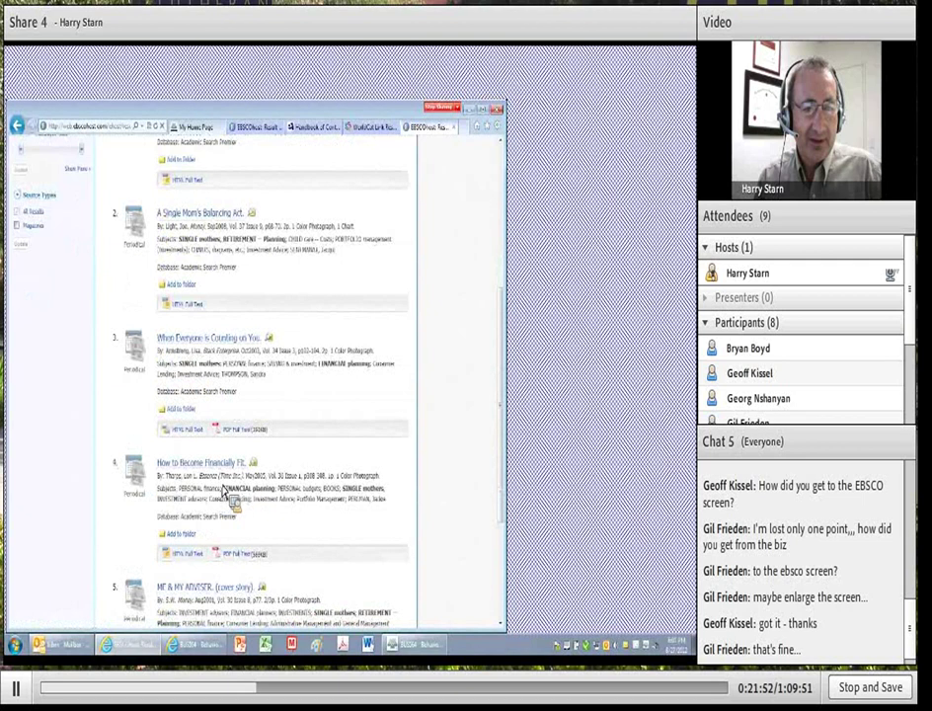
pyautogui.scroll(-1, 223, 490)
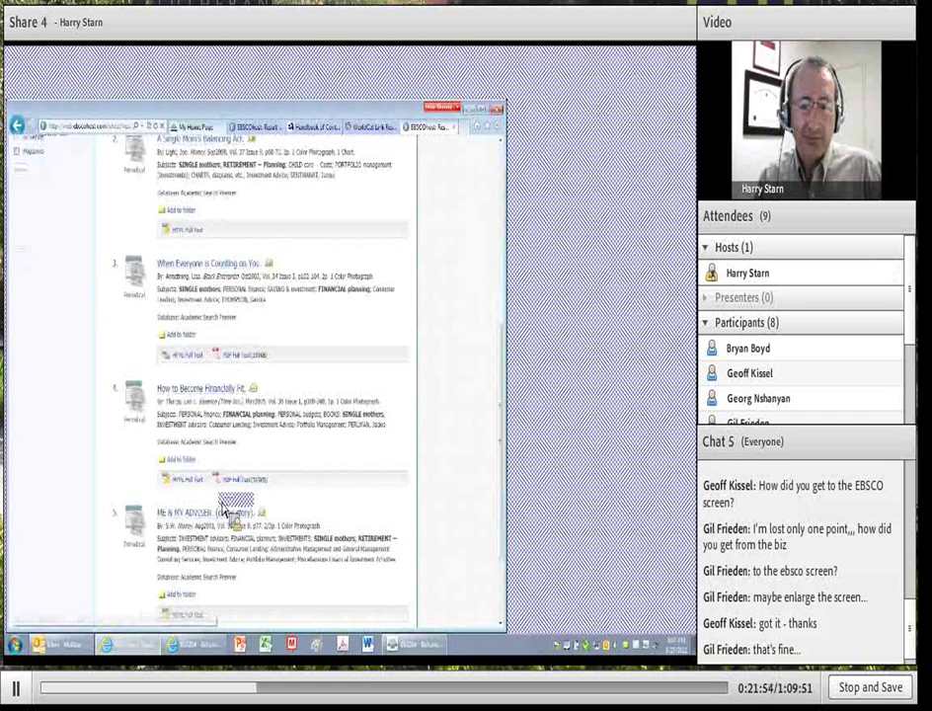
pyautogui.scroll(-1, 224, 528)
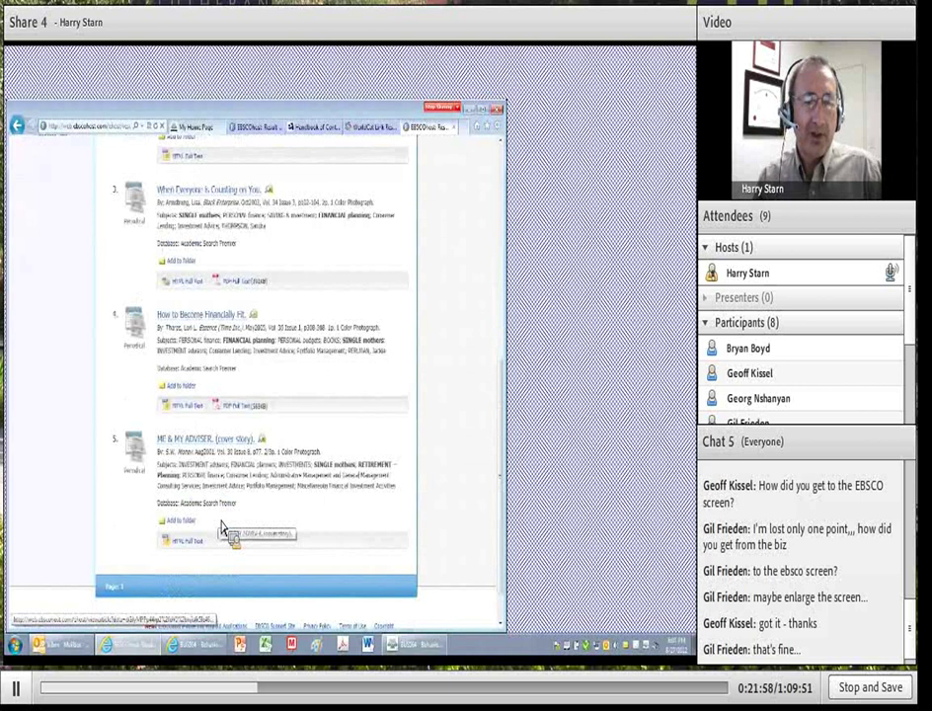
pyautogui.scroll(4, 223, 528)
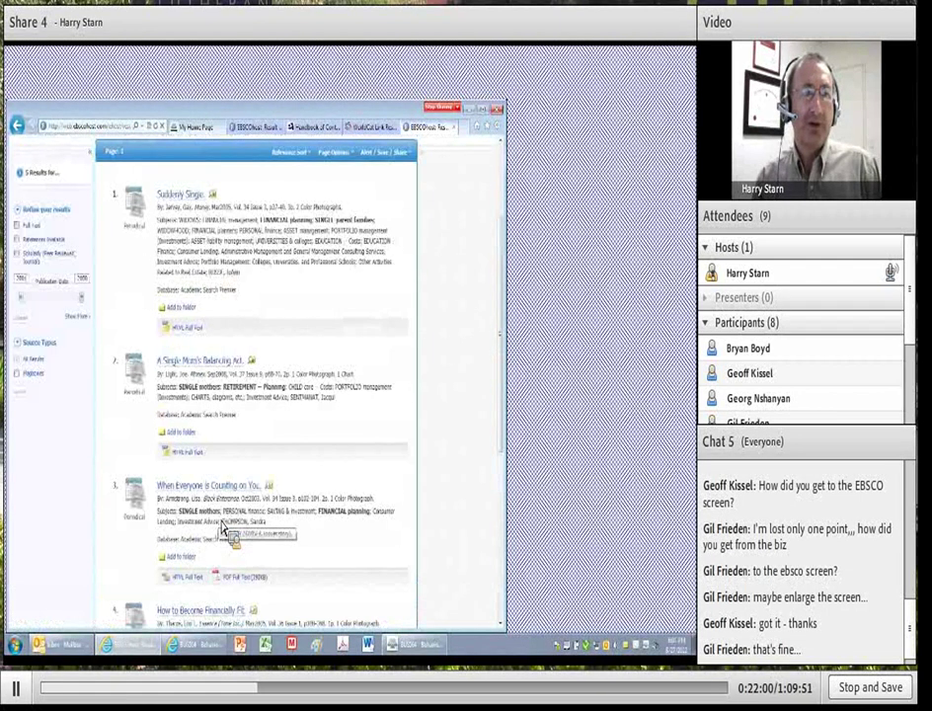
pyautogui.scroll(2, 222, 530)
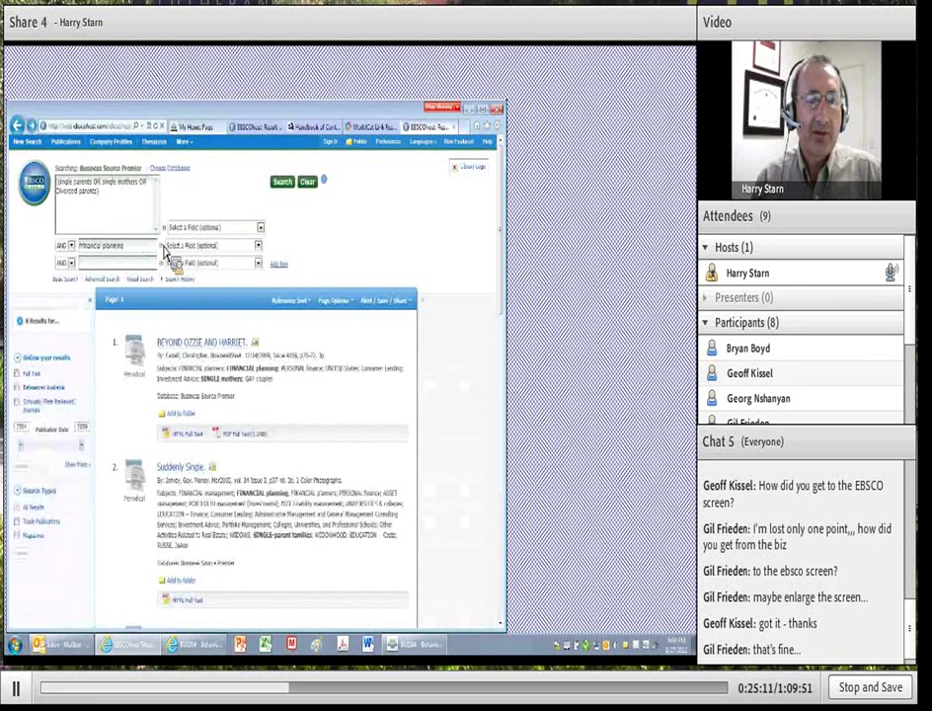
# Restrict the "Financial planning" search term to the SU Subject Terms field.
pyautogui.click(258, 247)
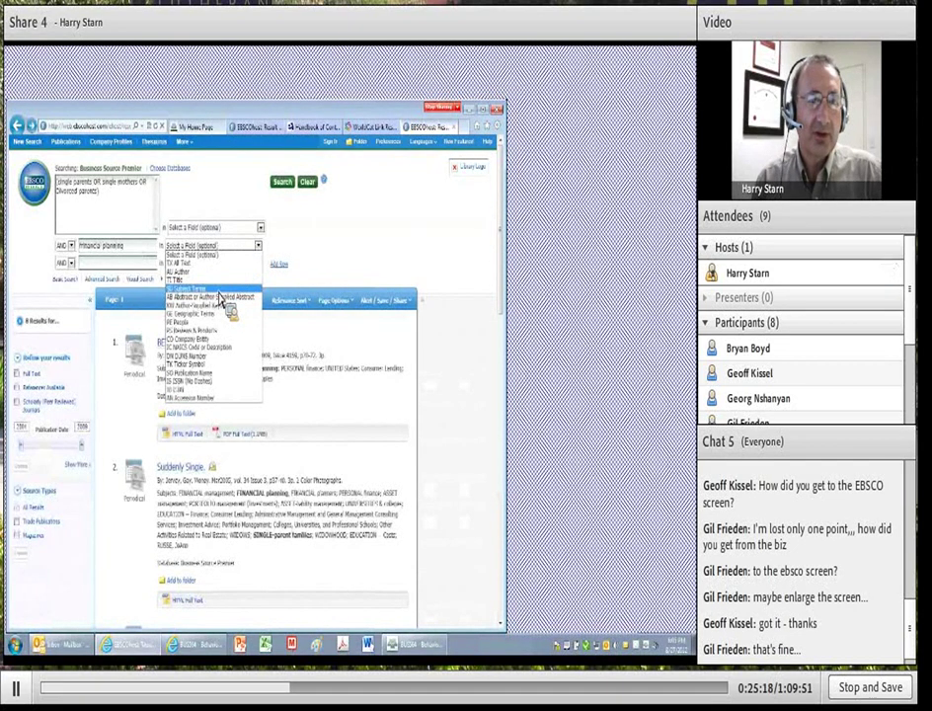
pyautogui.click(187, 289)
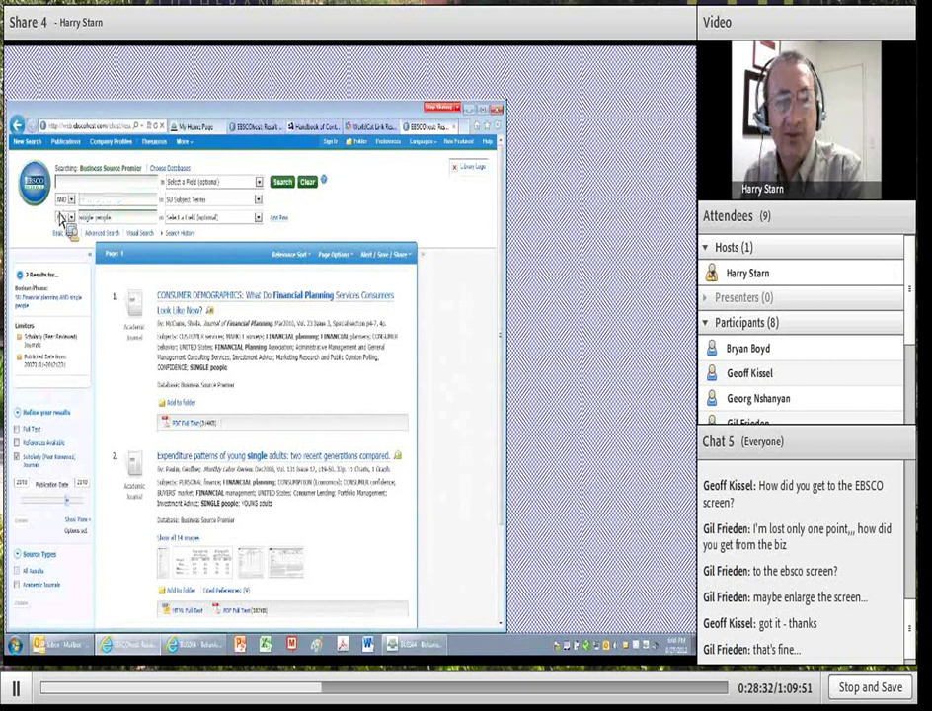
# Select the "single people" term in one search and the "emotions" term in the stock exchanges search.
pyautogui.moveTo(96, 218); pyautogui.dragTo(115, 220)
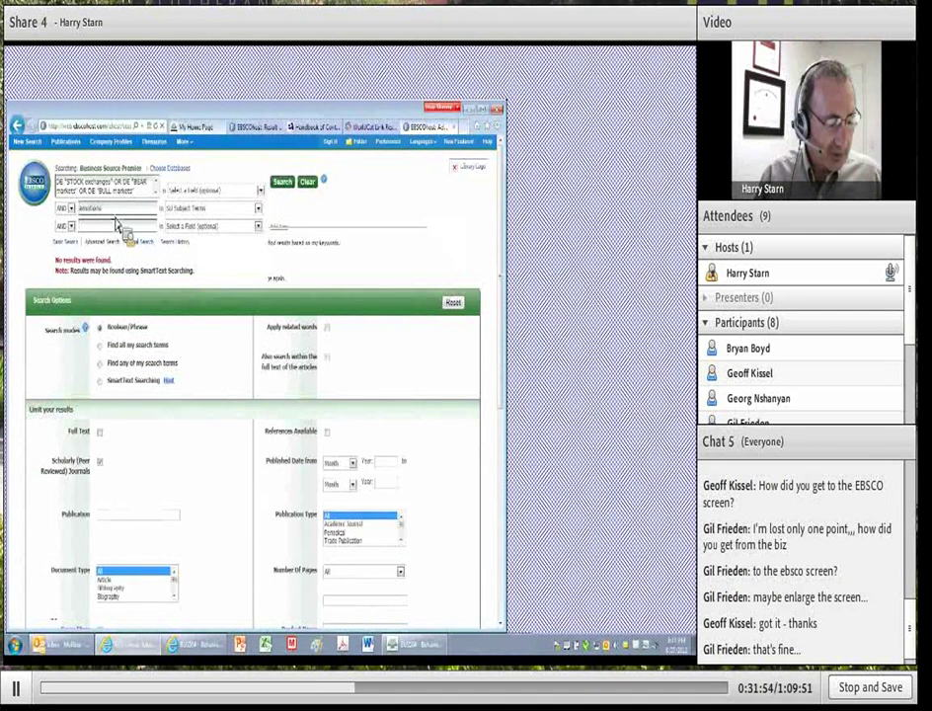
pyautogui.moveTo(138, 210); pyautogui.dragTo(79, 209)
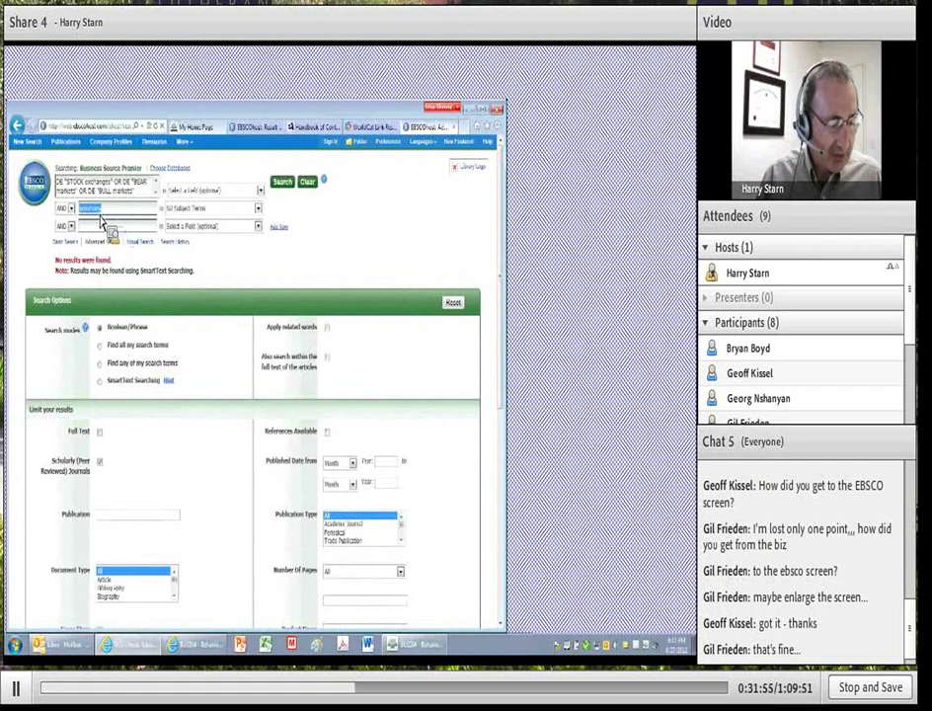
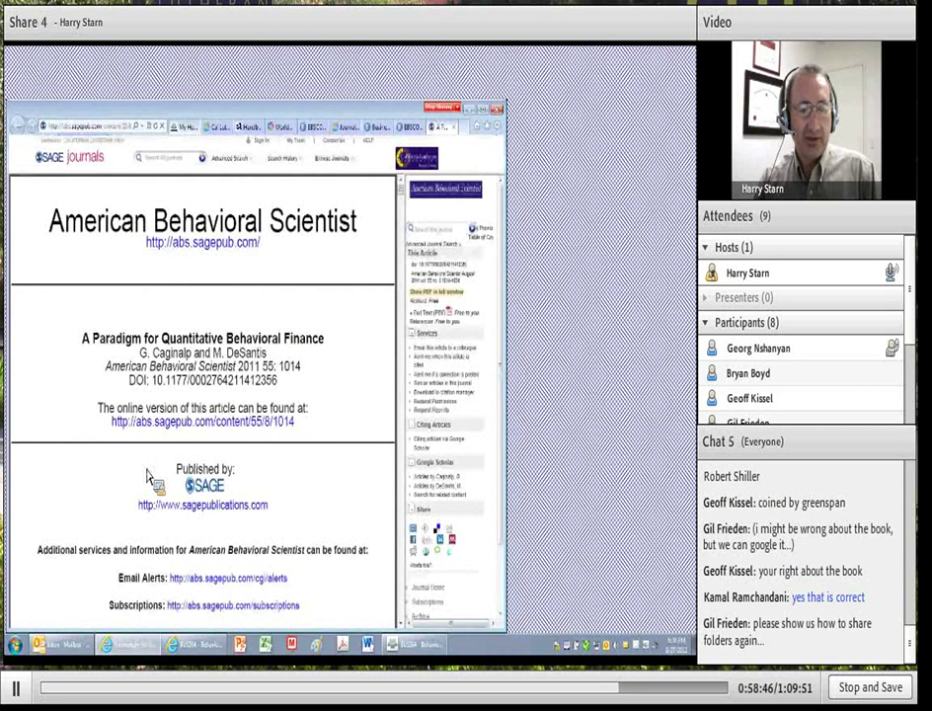
# Return from the article's PDF to the Behavioral Finance folder and look through its saved articles.
pyautogui.scroll(-2, 149, 477)
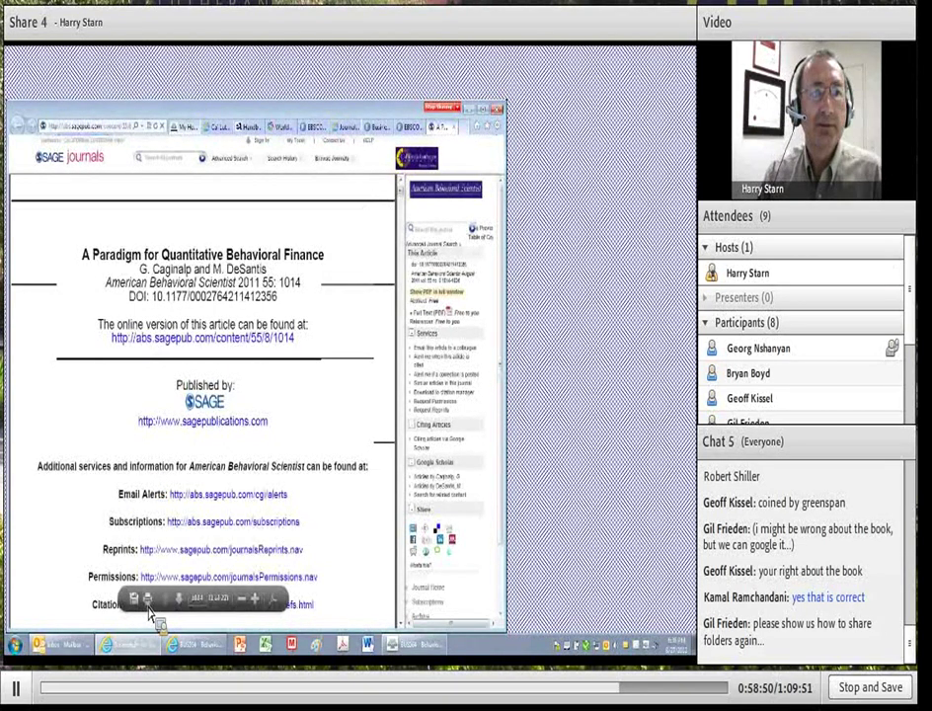
pyautogui.click(348, 128)
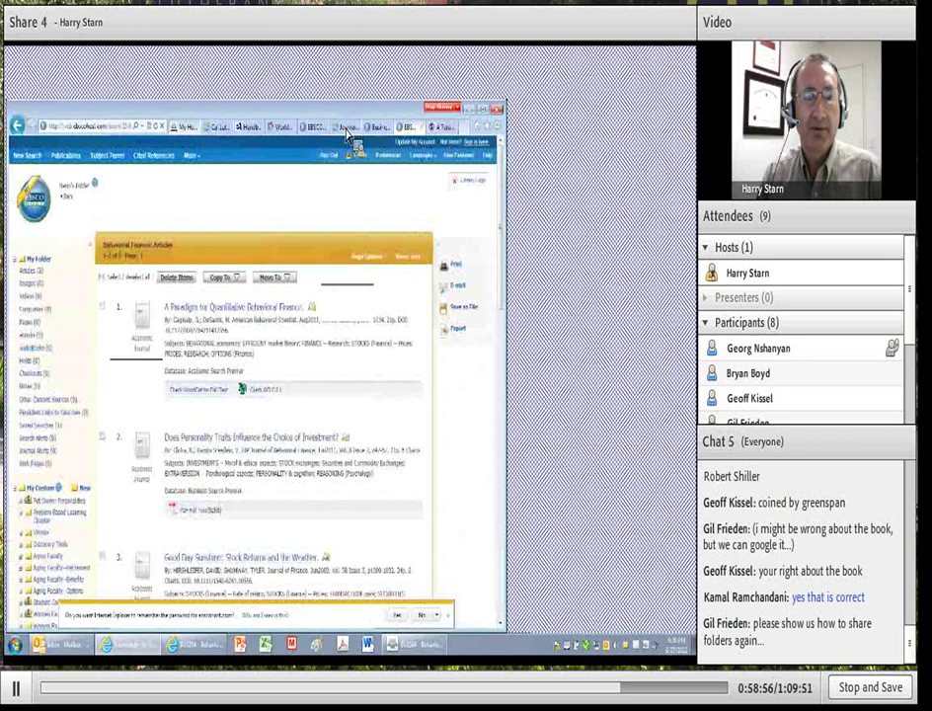
pyautogui.scroll(-3, 189, 336)
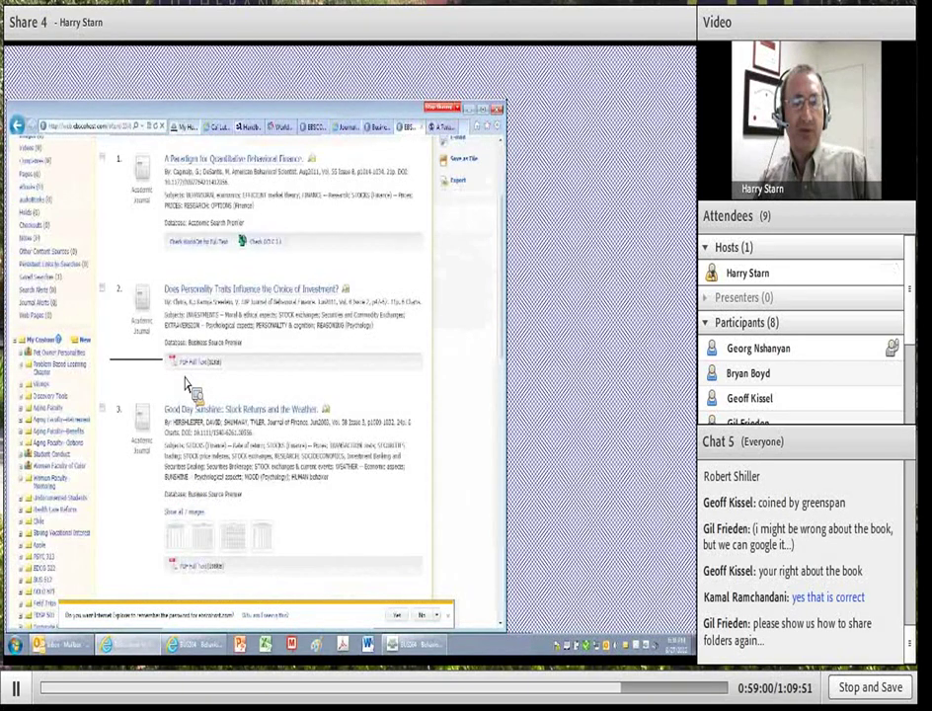
pyautogui.scroll(-3, 187, 385)
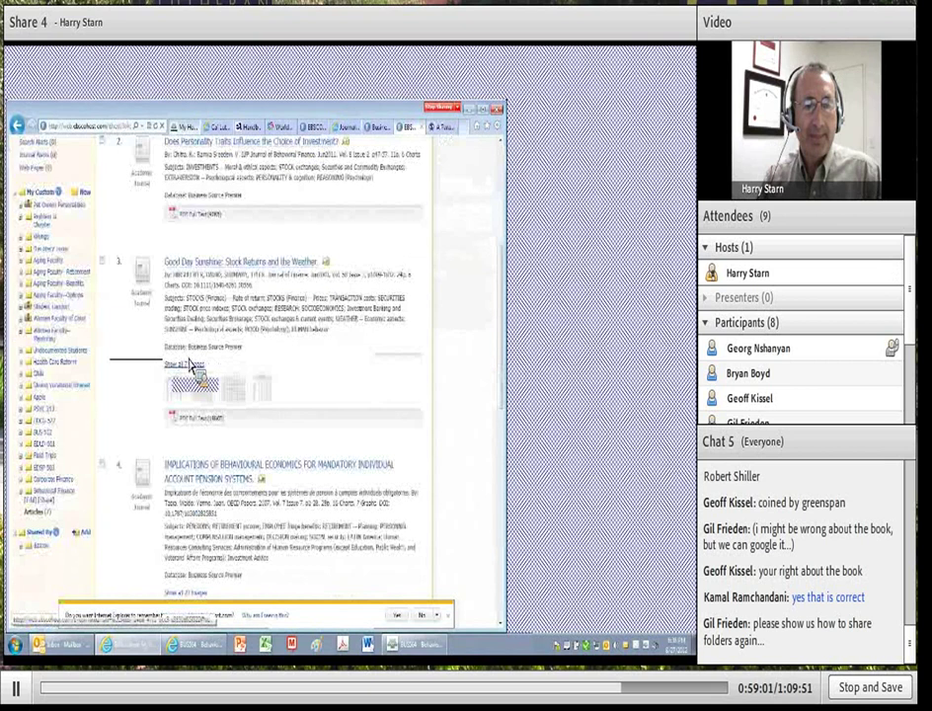
pyautogui.scroll(6, 188, 370)
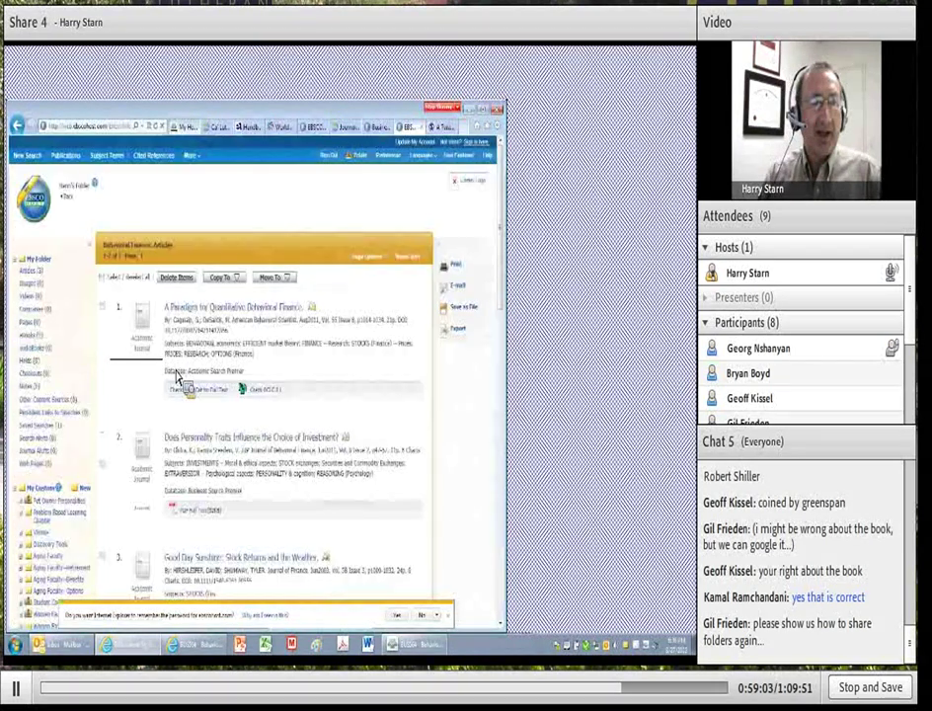
# Go back to the Academic Search Premier advanced search and enter "behavioral finance" as the first search term.
pyautogui.click(19, 126)
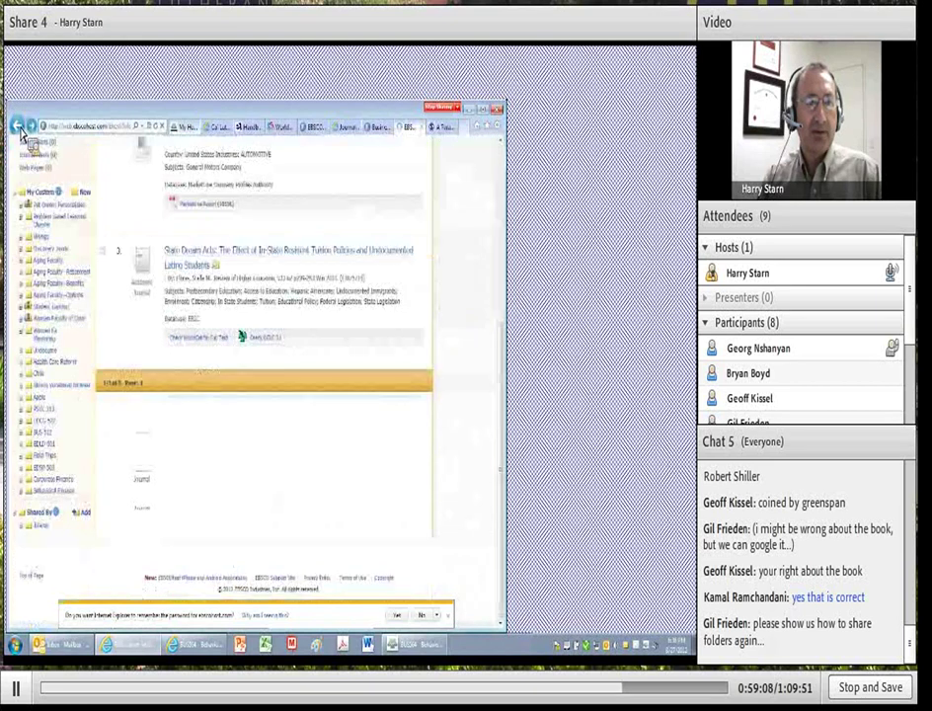
pyautogui.click(19, 126)
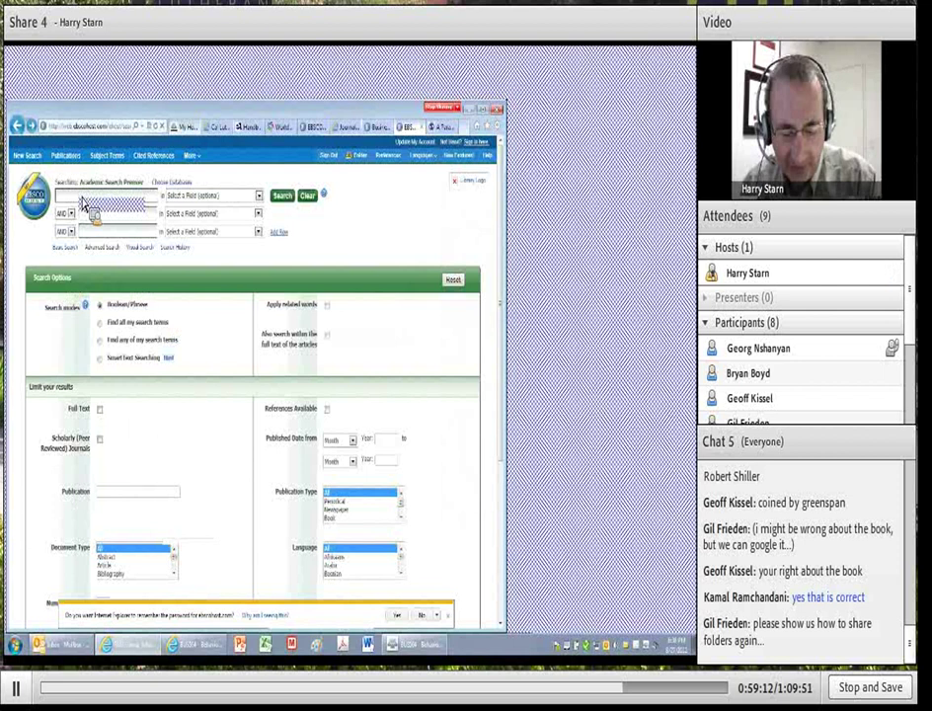
pyautogui.write('b')
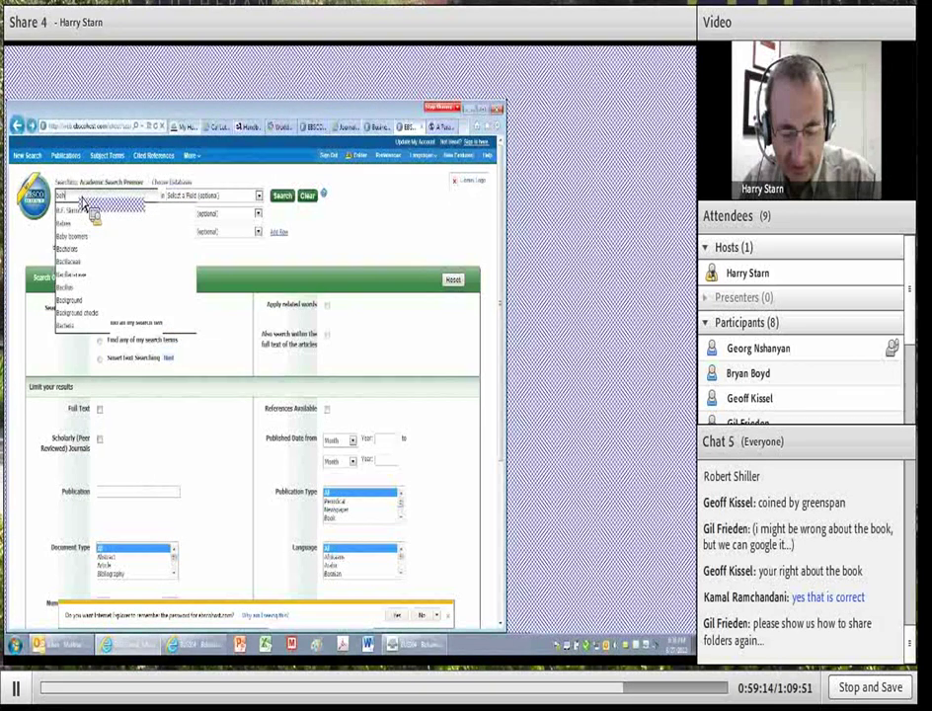
pyautogui.write('ehavio')
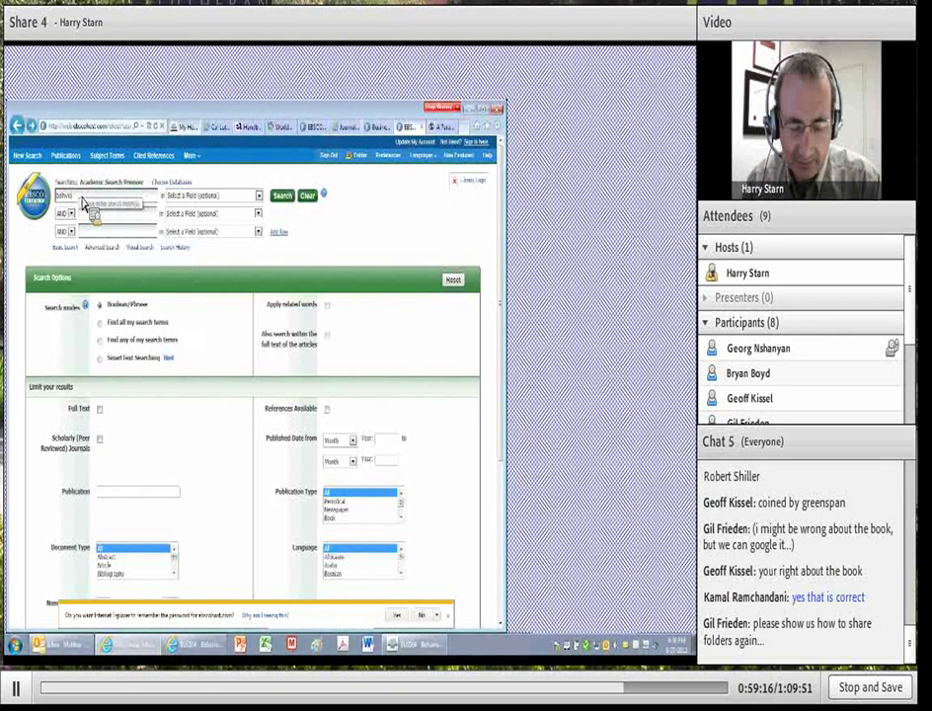
pyautogui.write('ral finance')
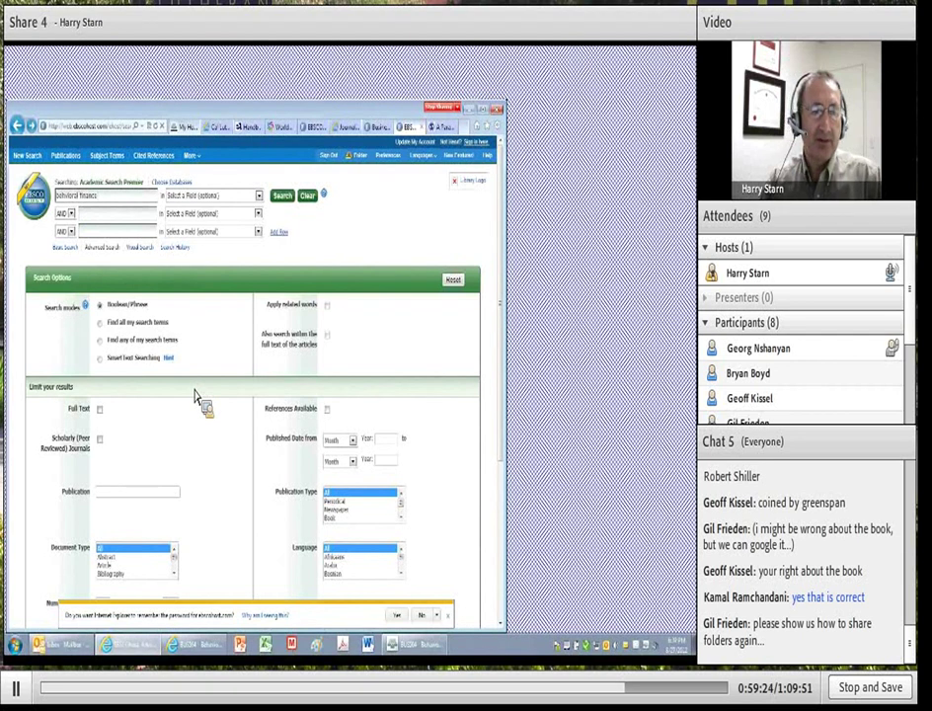
# Limit the search to Scholarly (Peer Reviewed) Journals and run it.
pyautogui.scroll(-2, 158, 395)
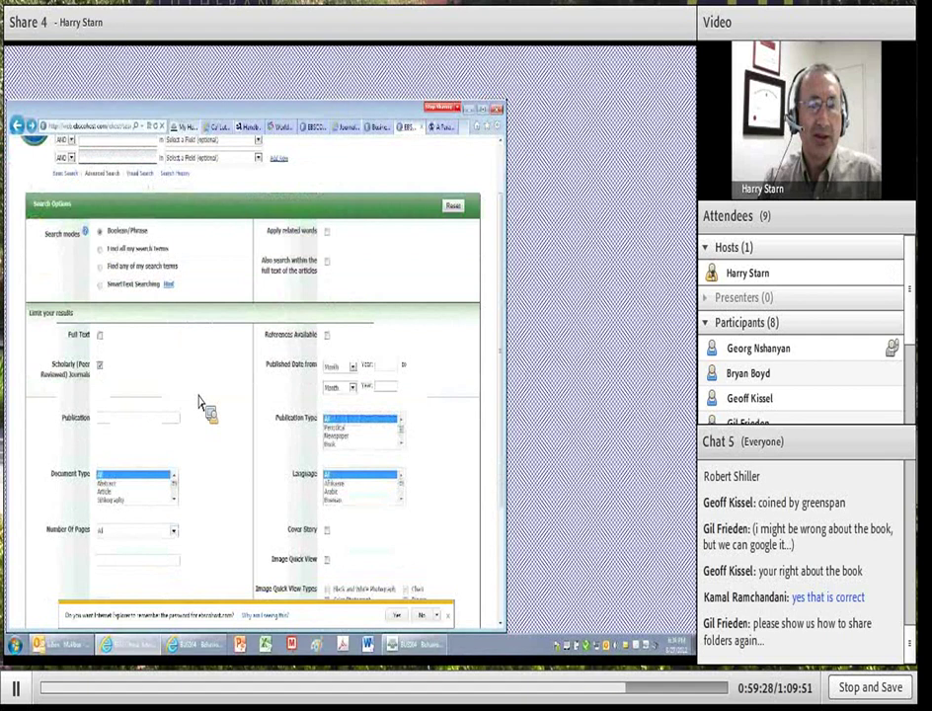
pyautogui.scroll(-2, 198, 403)
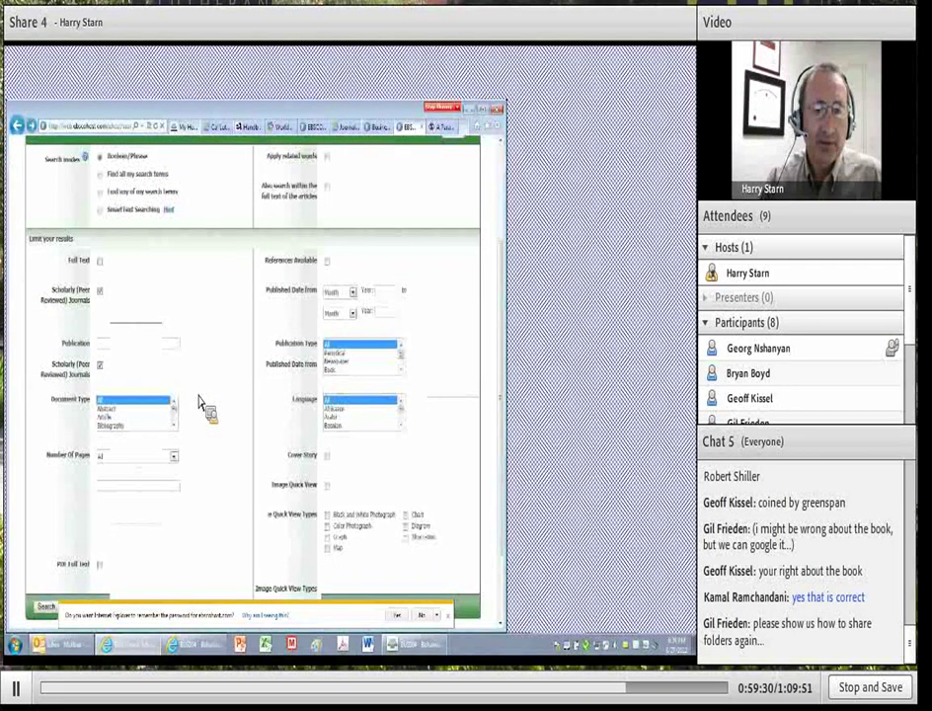
pyautogui.scroll(2, 199, 402)
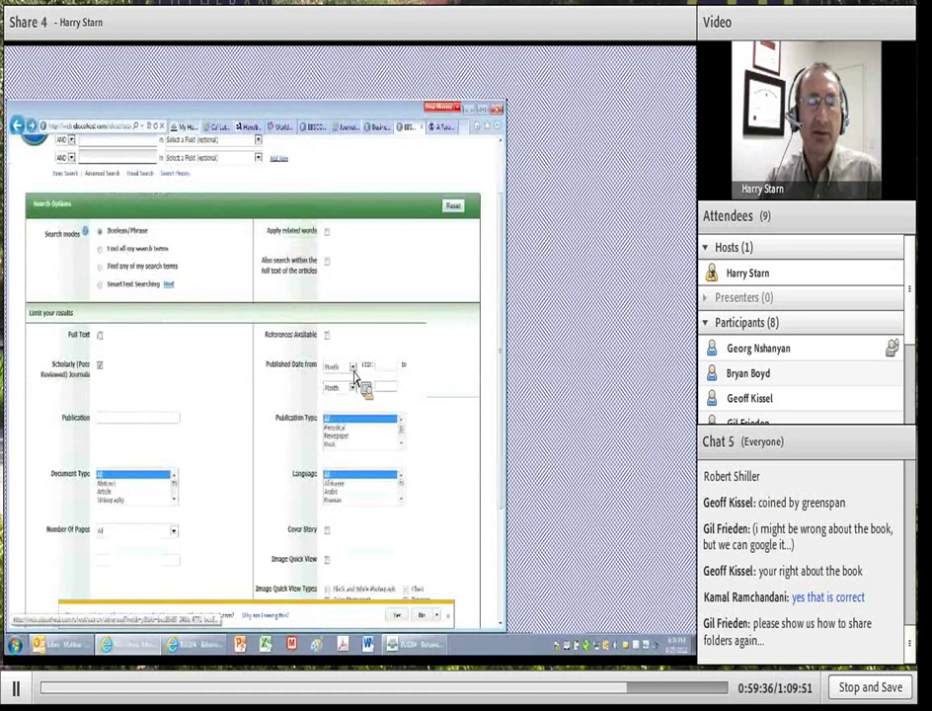
pyautogui.scroll(2, 348, 208)
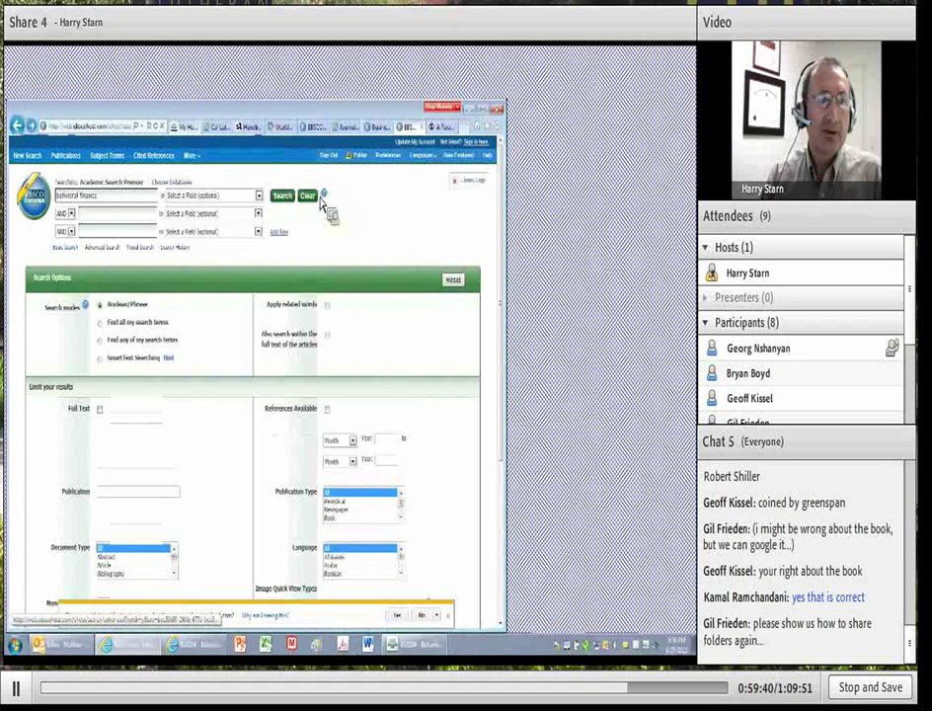
pyautogui.click(282, 196)
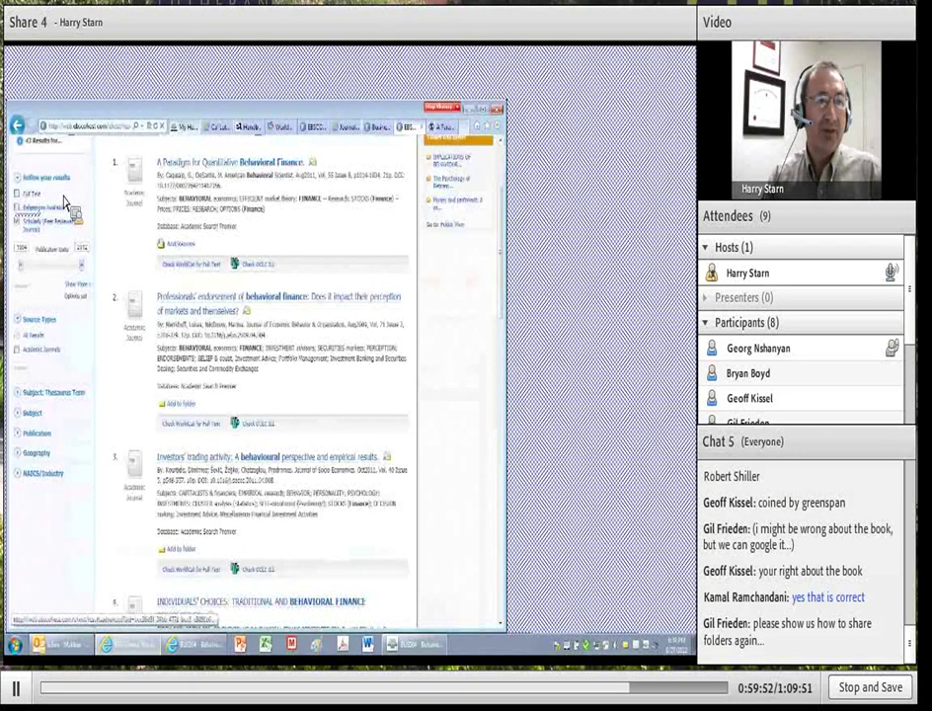
pyautogui.click(44, 221)
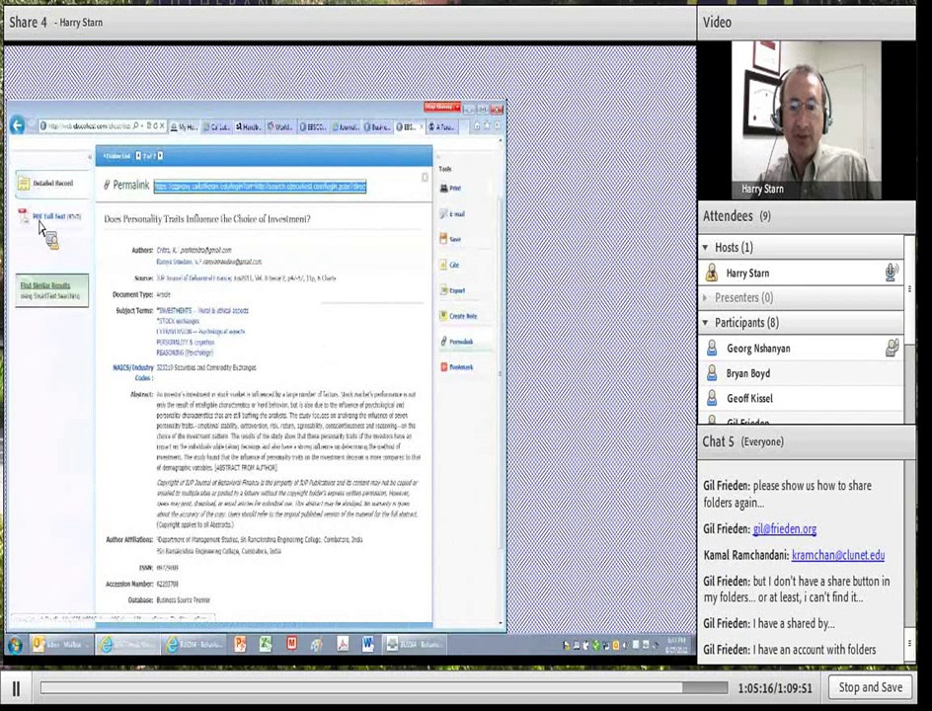
# Examine the permalink in the record of "Does Personality Traits Influence the Choice of Investment?".
pyautogui.scroll(2, 360, 265)
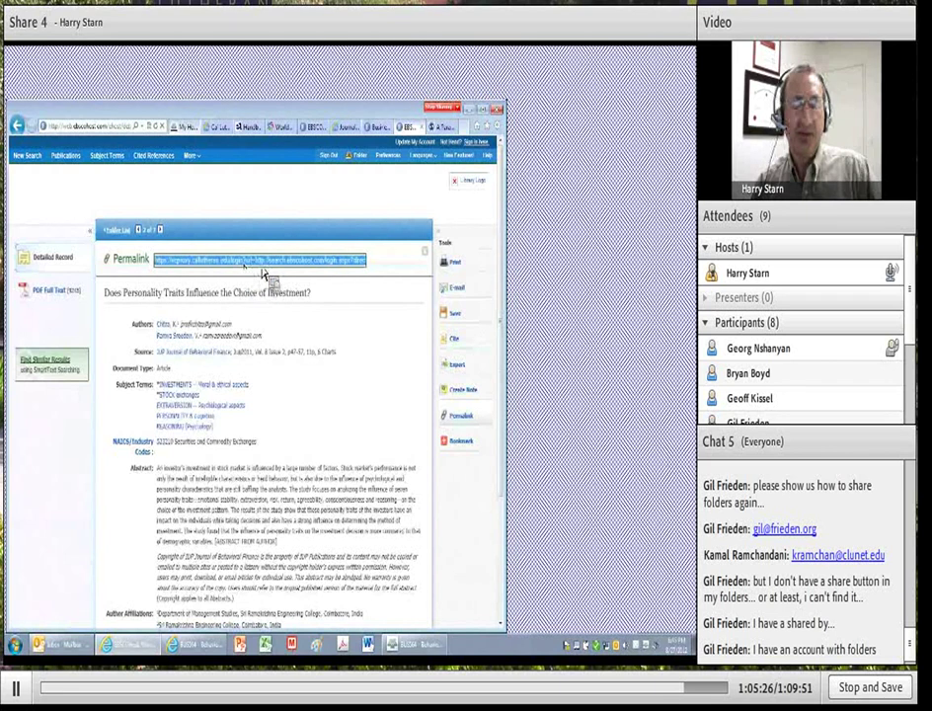
pyautogui.click(315, 270)
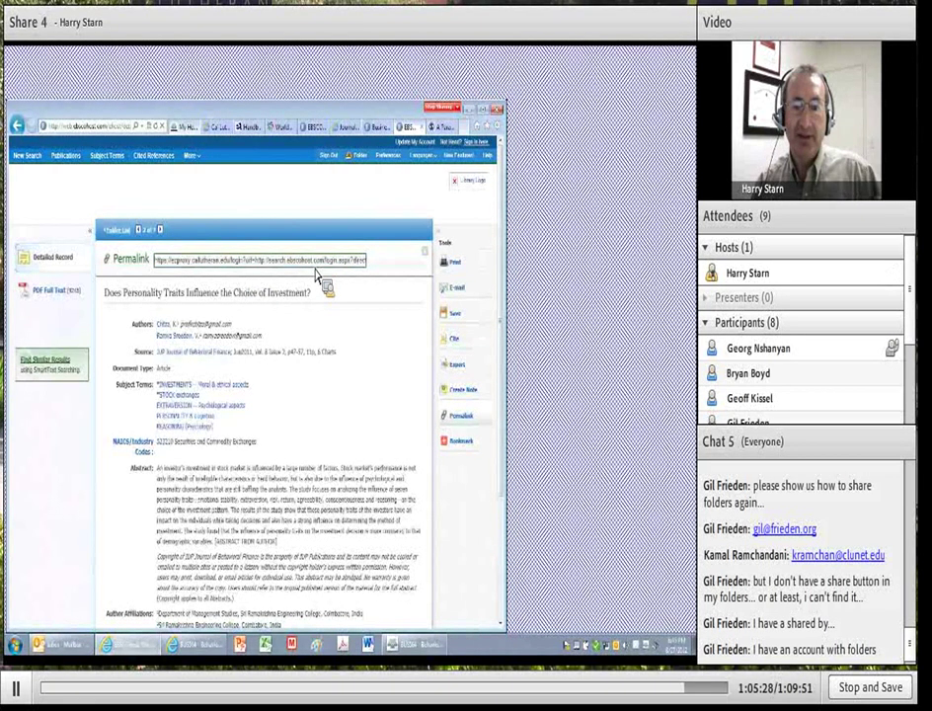